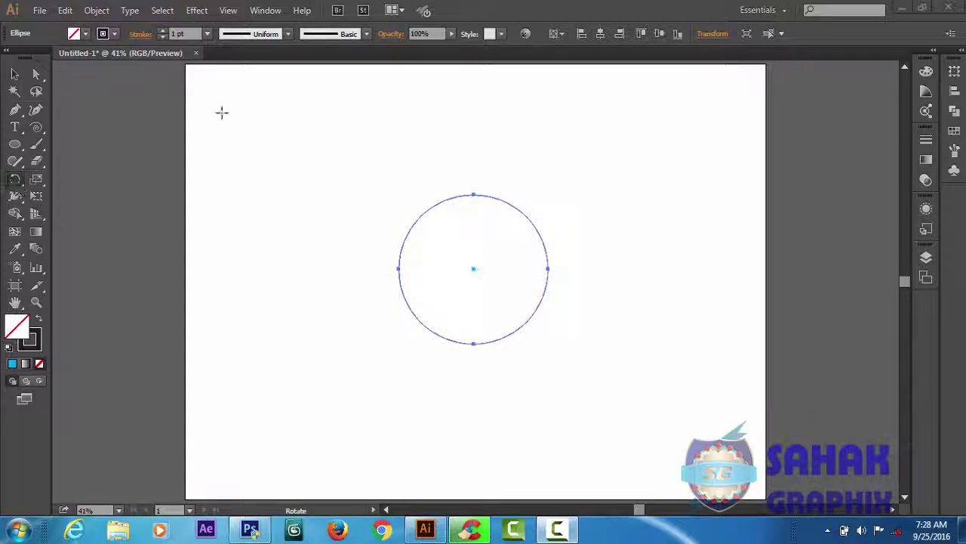
- Select the circle, zoom in, and set its rotation pivot at the bottom point, undoing a trial rotation
{"action": "left_click", "coordinate": [14, 74]}
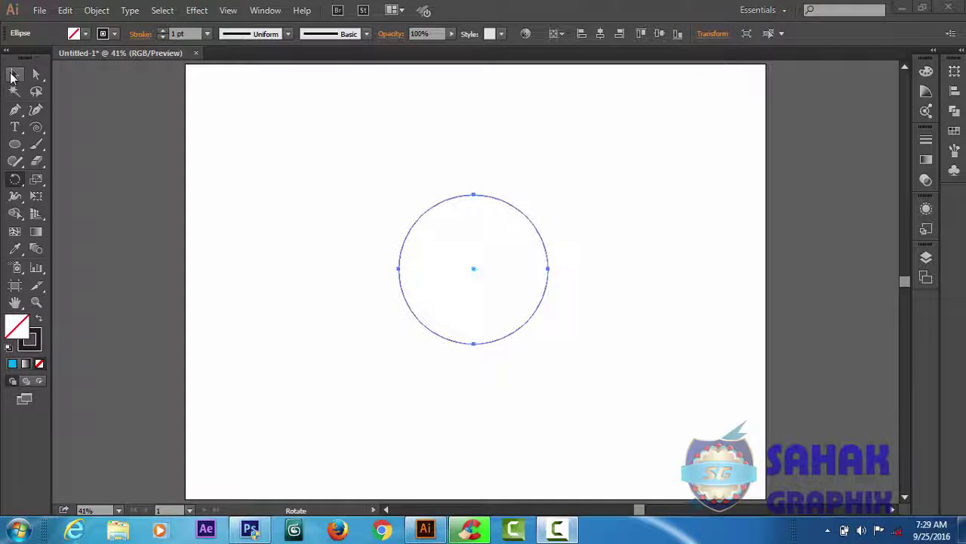
{"action": "left_click", "coordinate": [625, 316]}
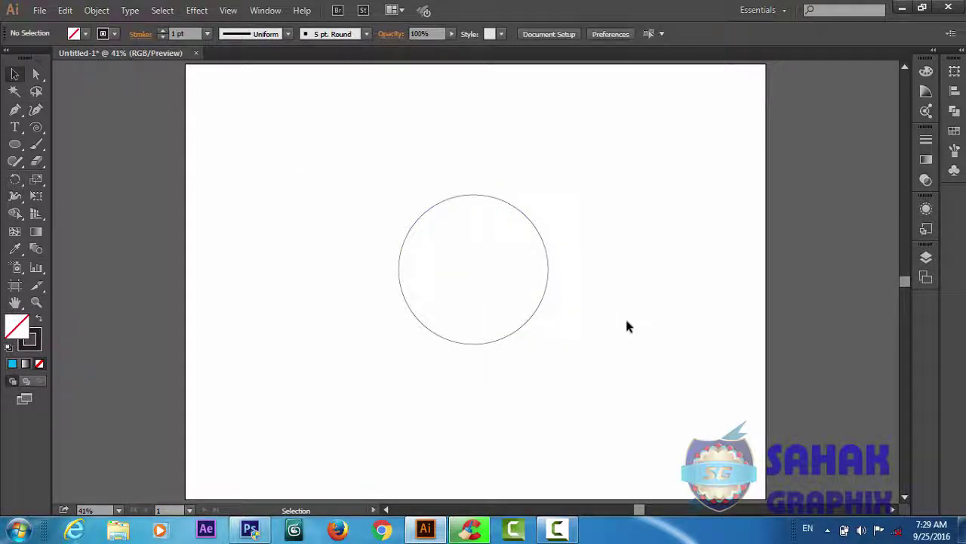
{"action": "left_click", "coordinate": [497, 344]}
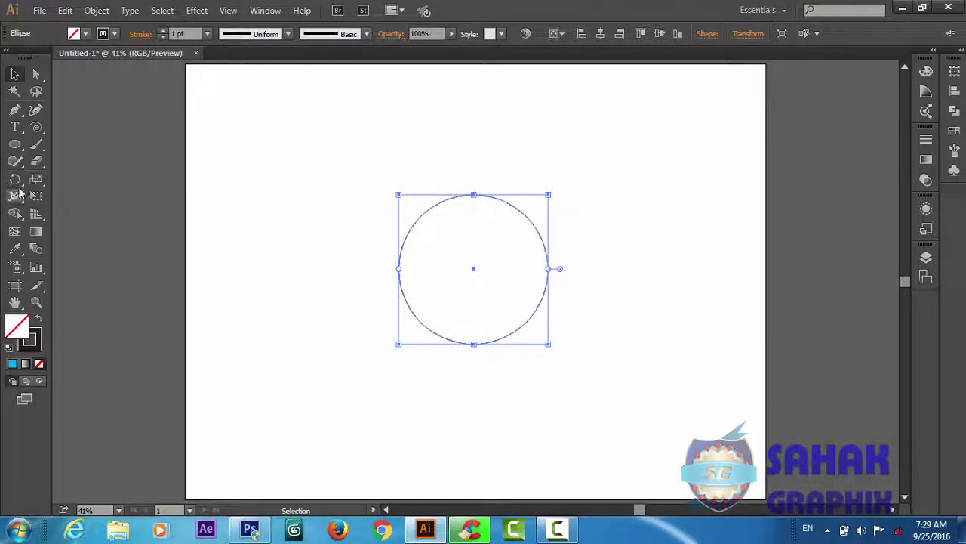
{"action": "left_click", "coordinate": [15, 180]}
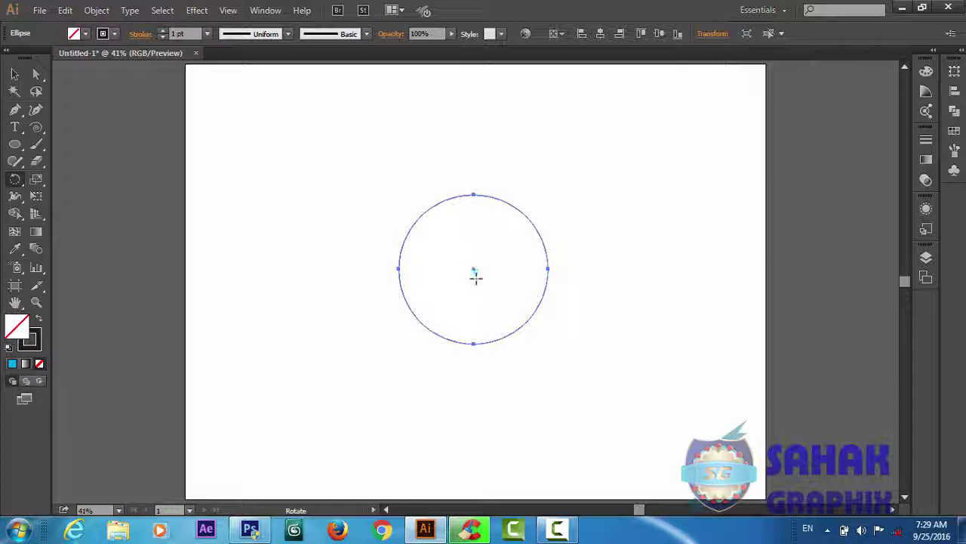
{"action": "key", "text": "ctrl+plus"}
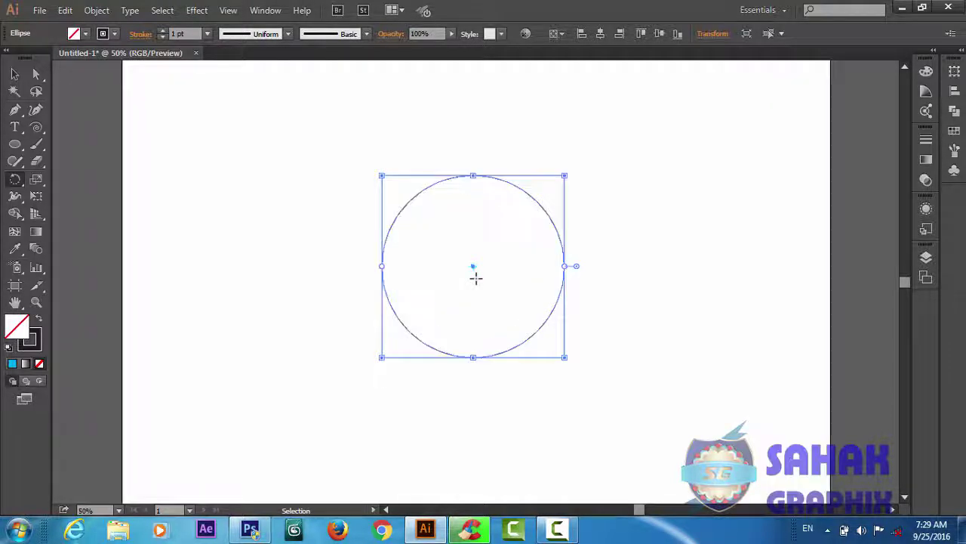
{"action": "key", "text": "ctrl+plus"}
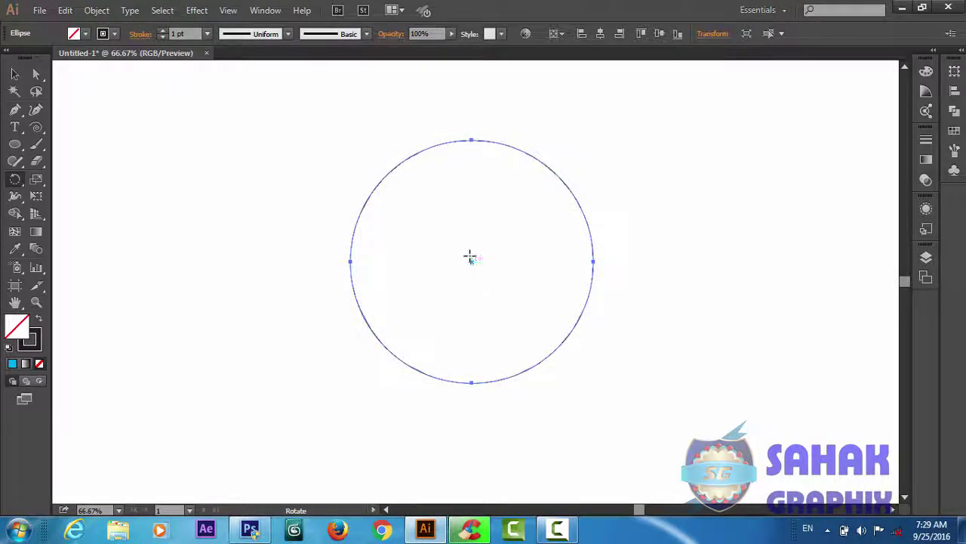
{"action": "left_click", "coordinate": [470, 382]}
{"action": "left_click_drag", "start_coordinate": [596, 338], "coordinate": [570, 383]}
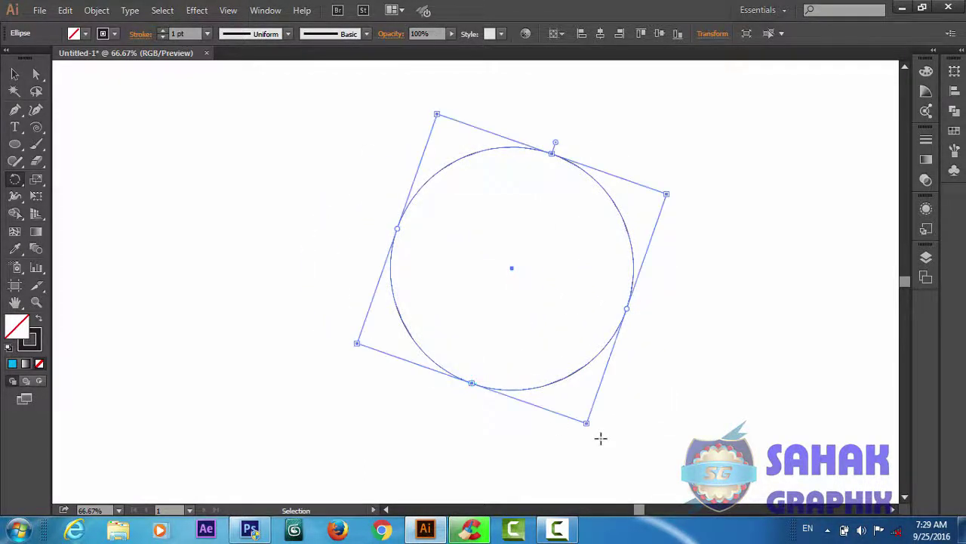
{"action": "key", "text": "ctrl+z"}
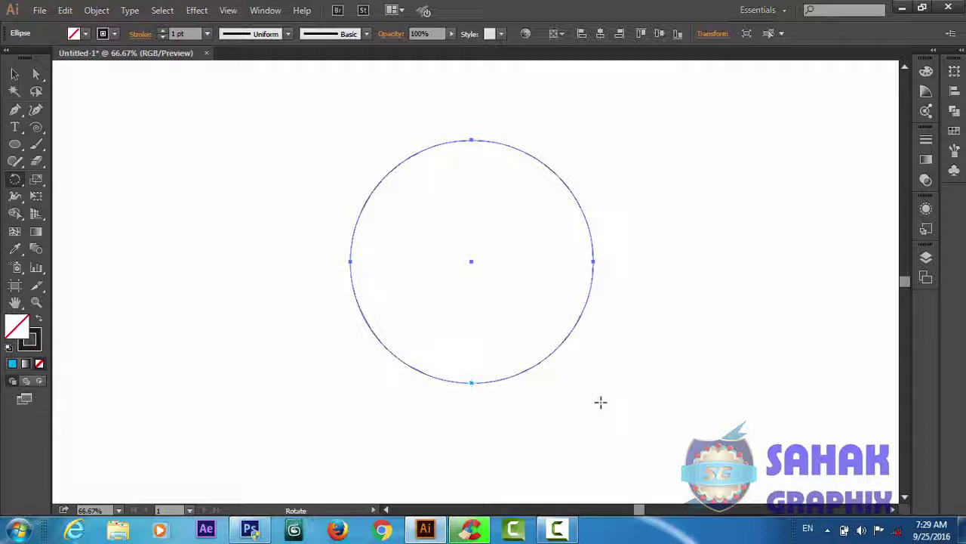
- Alt-drag a copy of the circle to -45° around its bottom pivot point
{"action": "mouse_move", "coordinate": [601, 402]}
{"action": "left_mouse_down"}
{"action": "mouse_move", "coordinate": [604, 472]}
{"action": "mouse_move", "coordinate": [604, 444]}
{"action": "mouse_move", "coordinate": [595, 492]}
{"action": "mouse_move", "coordinate": [641, 469]}
{"action": "mouse_move", "coordinate": [555, 494]}
{"action": "mouse_move", "coordinate": [523, 402]}
{"action": "mouse_move", "coordinate": [383, 388]}
{"action": "mouse_move", "coordinate": [353, 371]}
{"action": "mouse_move", "coordinate": [356, 293]}
{"action": "left_mouse_up"}
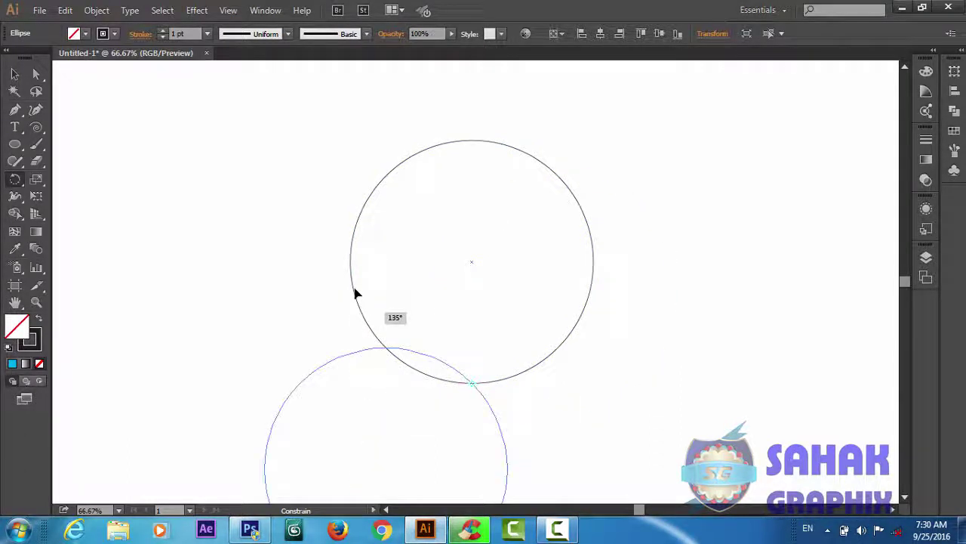
{"action": "mouse_move", "coordinate": [362, 246]}
{"action": "left_mouse_down"}
{"action": "mouse_move", "coordinate": [369, 204]}
{"action": "mouse_move", "coordinate": [462, 164]}
{"action": "mouse_move", "coordinate": [593, 255]}
{"action": "mouse_move", "coordinate": [745, 382]}
{"action": "left_mouse_up"}
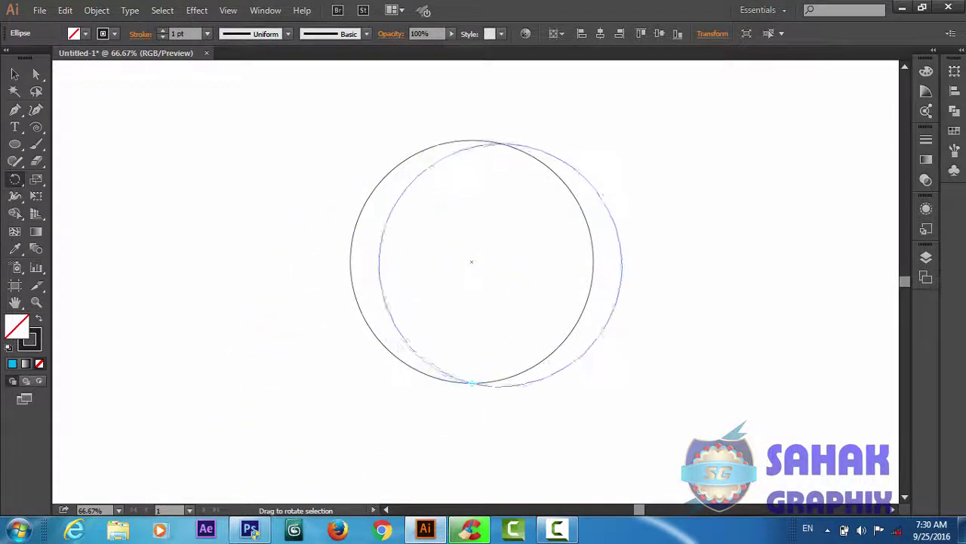
{"action": "mouse_move", "coordinate": [679, 468]}
{"action": "left_mouse_down"}
{"action": "mouse_move", "coordinate": [604, 495]}
{"action": "mouse_move", "coordinate": [507, 479]}
{"action": "mouse_move", "coordinate": [509, 444]}
{"action": "left_mouse_up"}
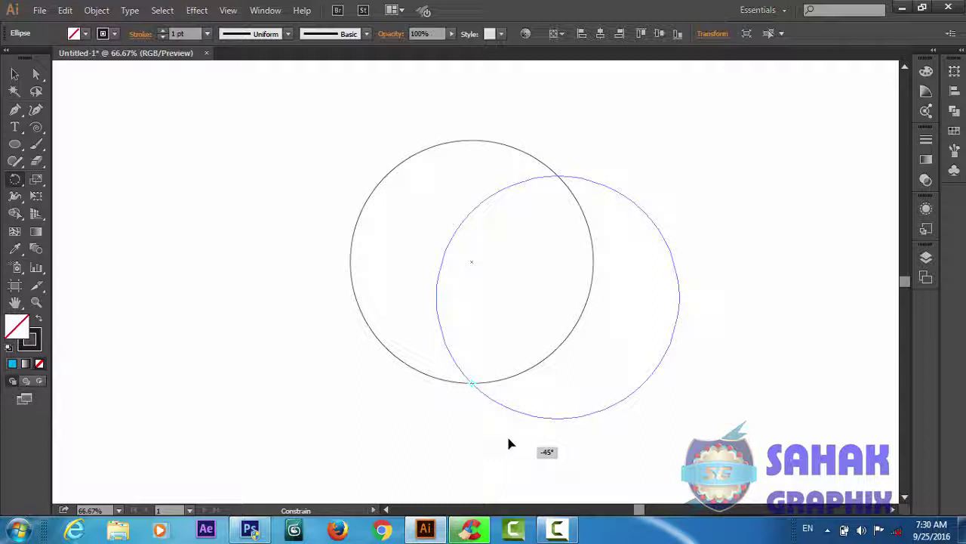
{"action": "left_click_drag", "start_coordinate": [509, 444], "coordinate": [509, 444]}
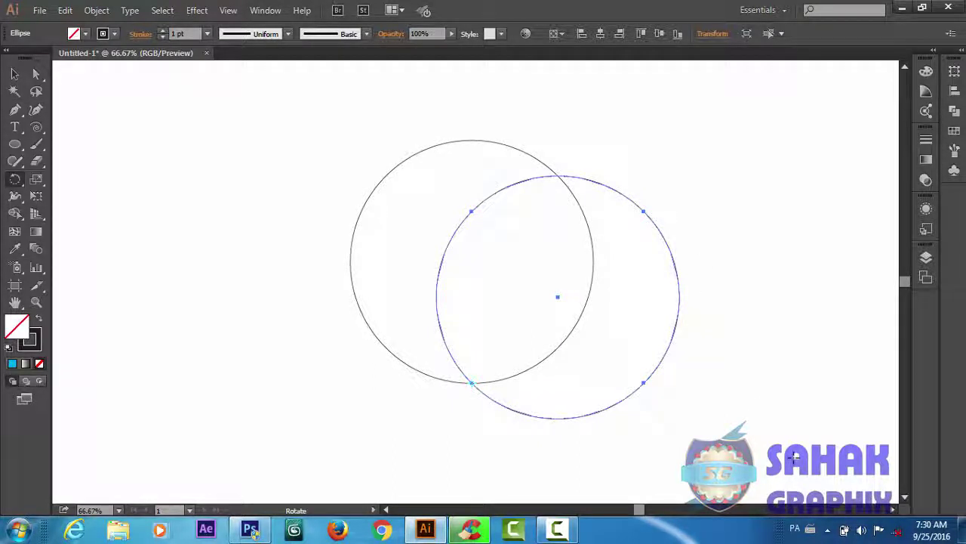
- Repeat the rotated copy with Ctrl+D to complete the eight-circle rosette, then deselect
{"action": "key", "text": "v"}
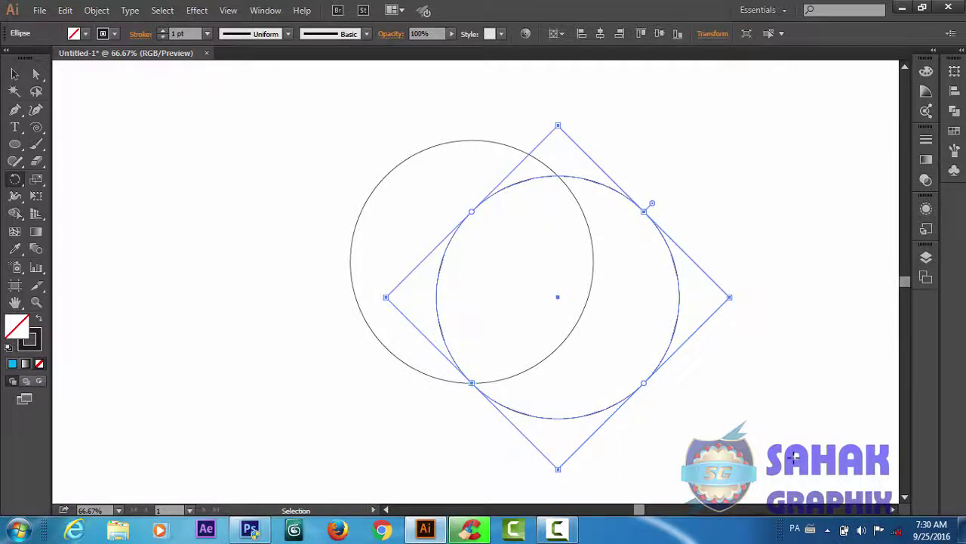
{"action": "key", "text": "ctrl+d"}
{"action": "key", "text": "ctrl+d"}
{"action": "key", "text": "ctrl+d"}
{"action": "key", "text": "ctrl+d"}
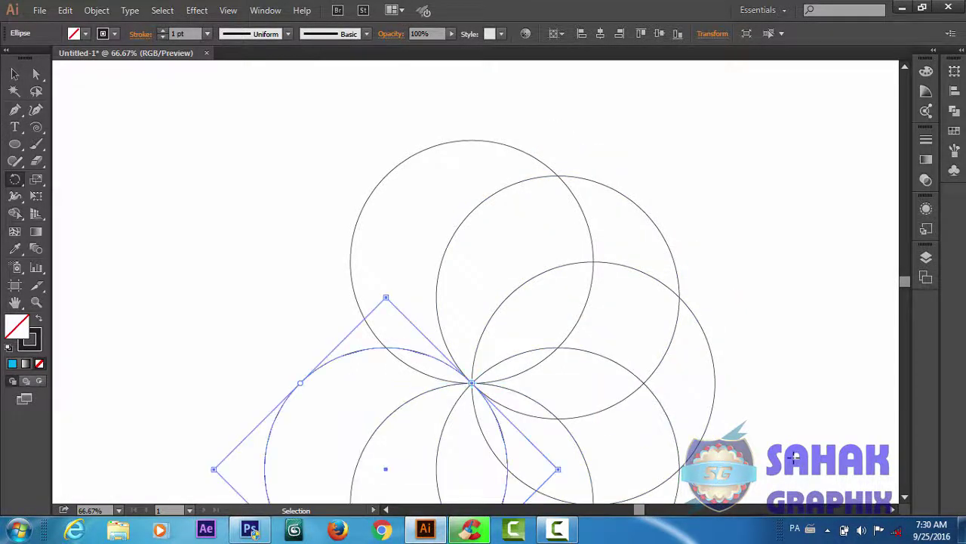
{"action": "key", "text": "ctrl+d"}
{"action": "key", "text": "ctrl+d"}
{"action": "key", "text": "r"}
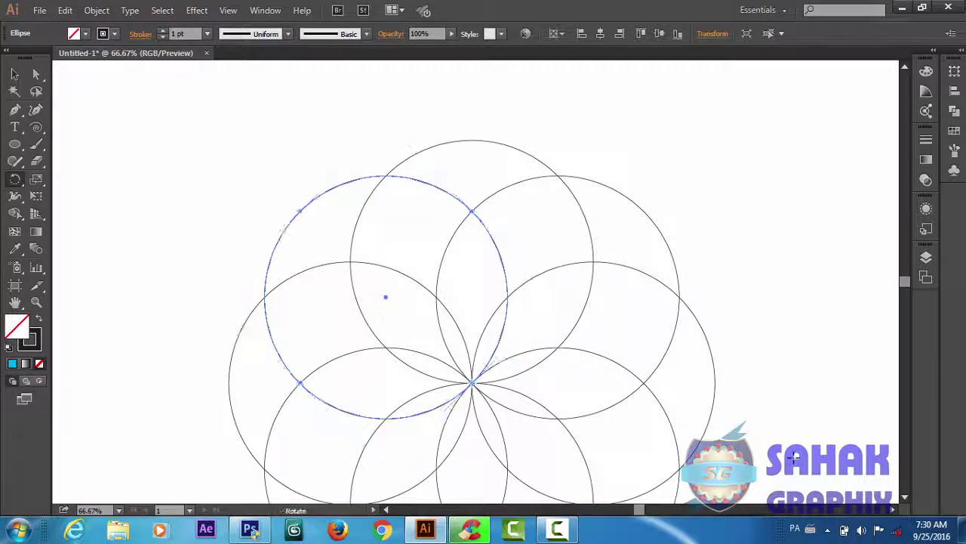
{"action": "left_click_drag", "start_coordinate": [906, 283], "coordinate": [906, 287]}
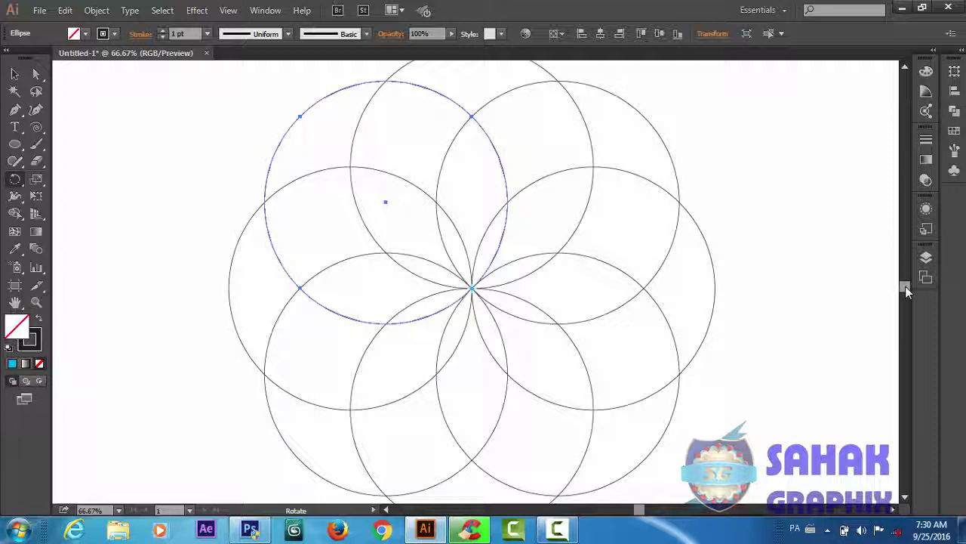
{"action": "left_click", "coordinate": [14, 75]}
{"action": "left_click", "coordinate": [242, 135]}
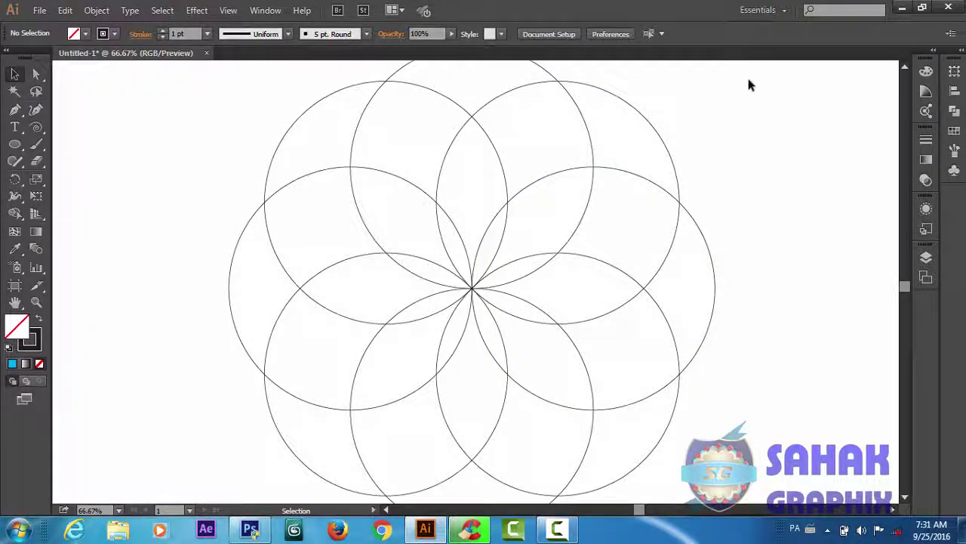
- Delete all the circles and draw a large unfilled rectangle spanning most of the page
{"action": "left_click_drag", "start_coordinate": [722, 146], "coordinate": [234, 458]}
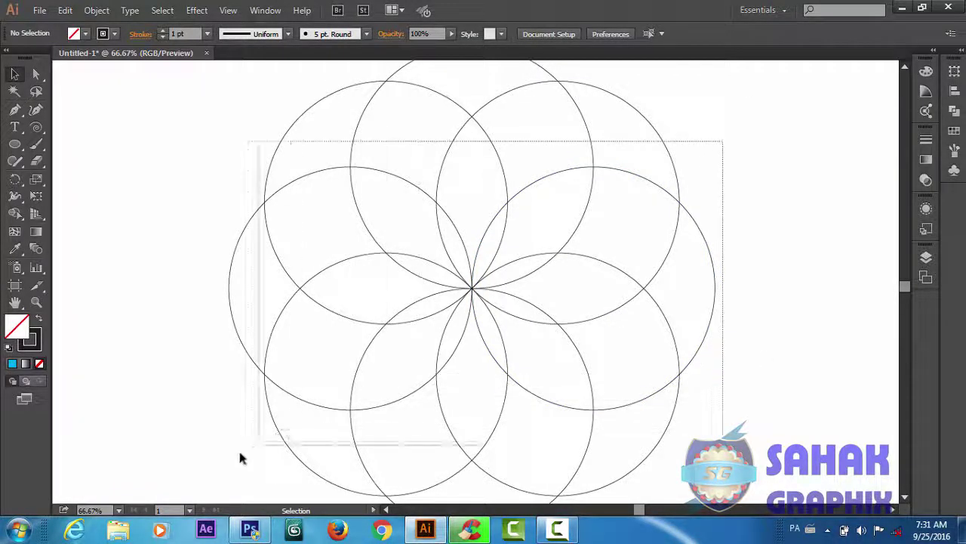
{"action": "key", "text": "Delete"}
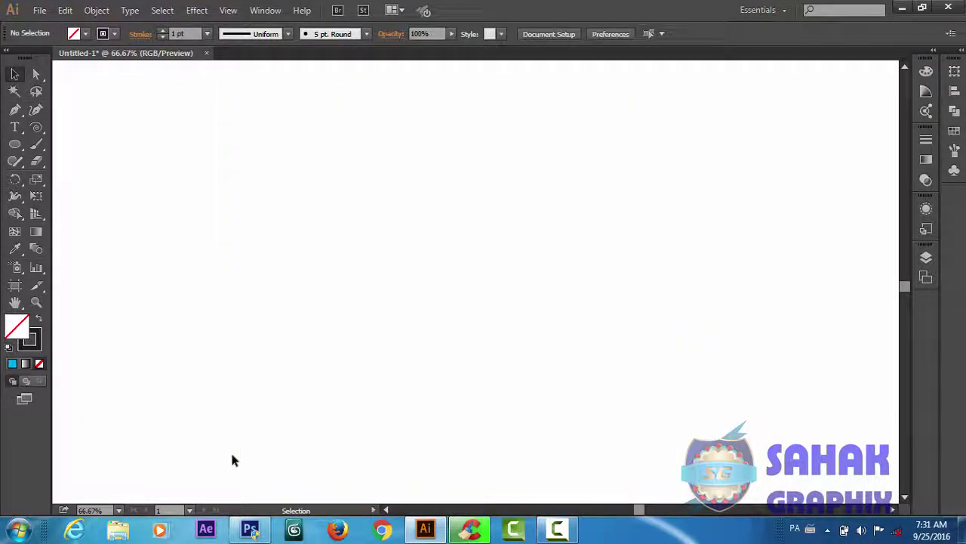
{"action": "left_click", "coordinate": [16, 144]}
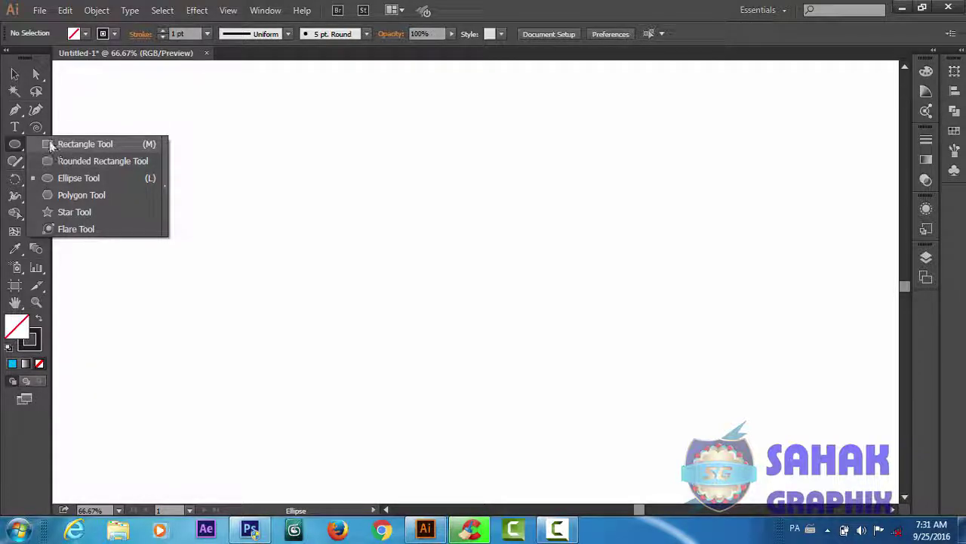
{"action": "left_click", "coordinate": [52, 144]}
{"action": "left_click_drag", "start_coordinate": [213, 101], "coordinate": [771, 439]}
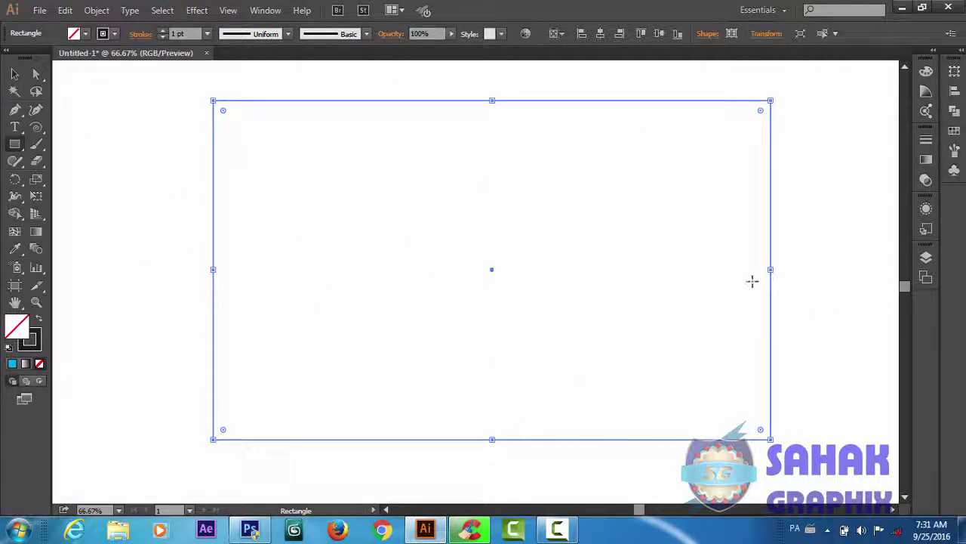
{"action": "key", "text": "v"}
{"action": "left_click", "coordinate": [822, 275]}
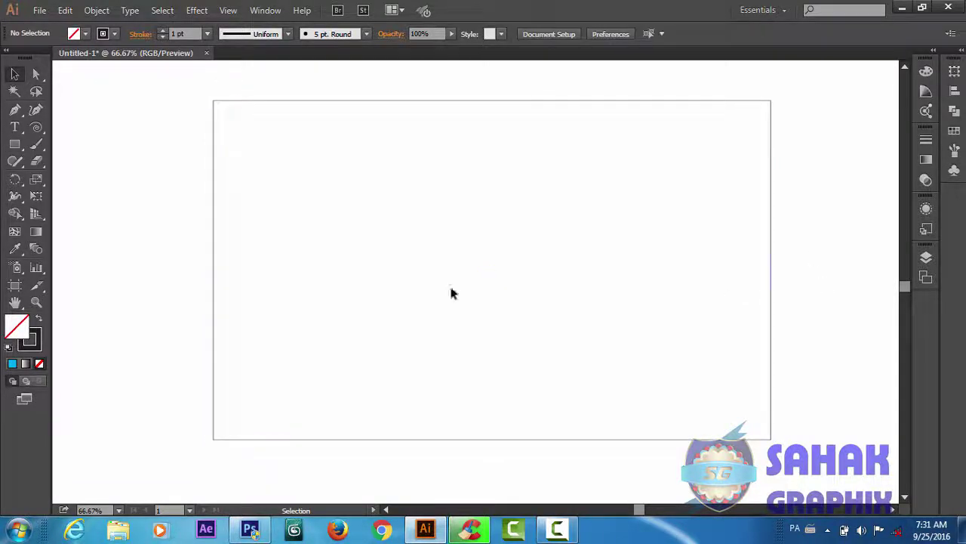
- Draw a straight horizontal line across the rectangle's middle, overhanging both sides
{"action": "left_click", "coordinate": [38, 127]}
{"action": "left_click", "coordinate": [70, 127]}
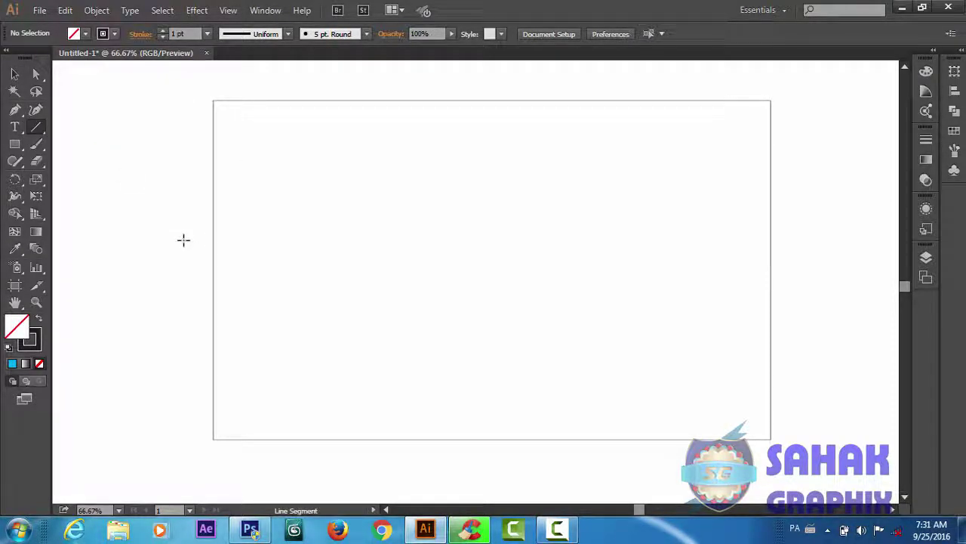
{"action": "left_click", "coordinate": [184, 240]}
{"action": "left_click", "coordinate": [507, 303]}
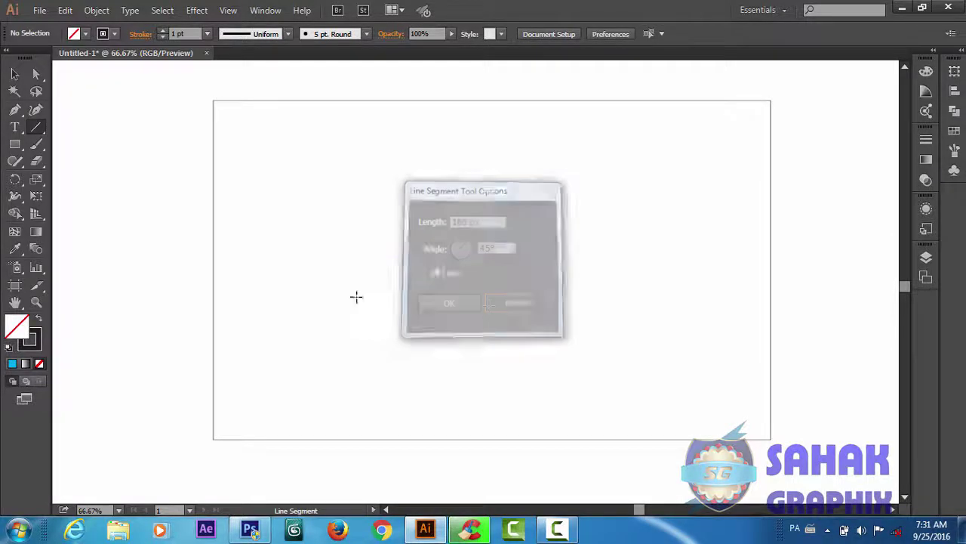
{"action": "left_click_drag", "start_coordinate": [199, 264], "coordinate": [807, 264]}
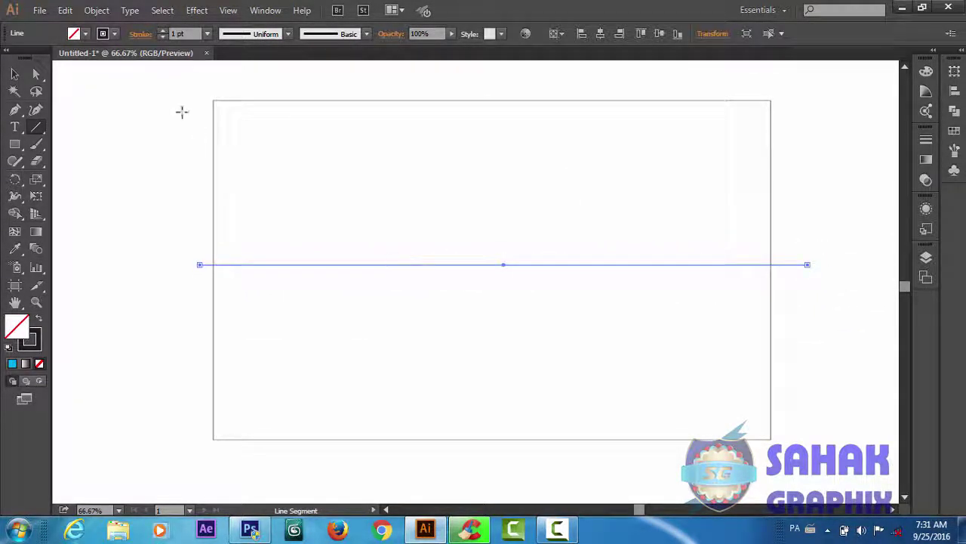
- Convert both line endpoints to smooth points and drag their handles into an S-shaped wave
{"action": "left_click", "coordinate": [35, 73]}
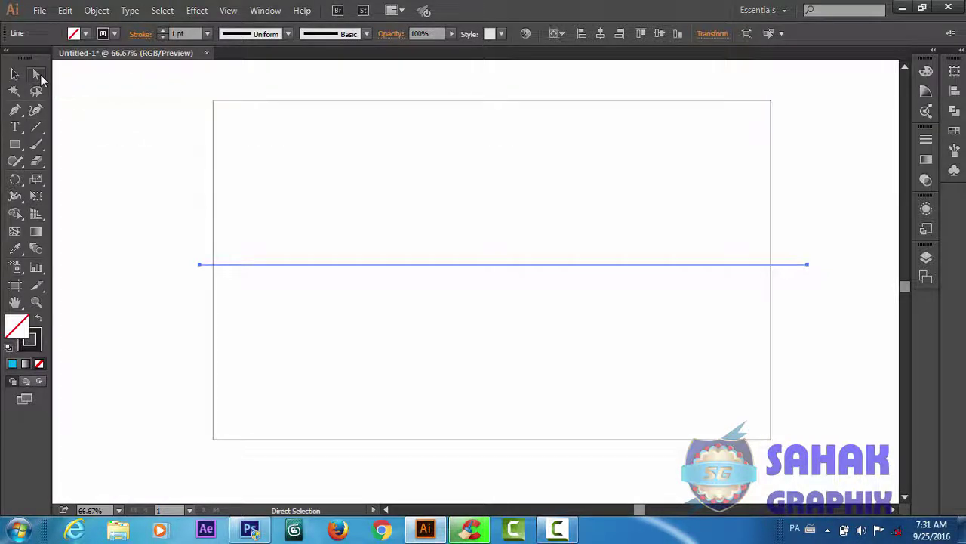
{"action": "left_click", "coordinate": [199, 265]}
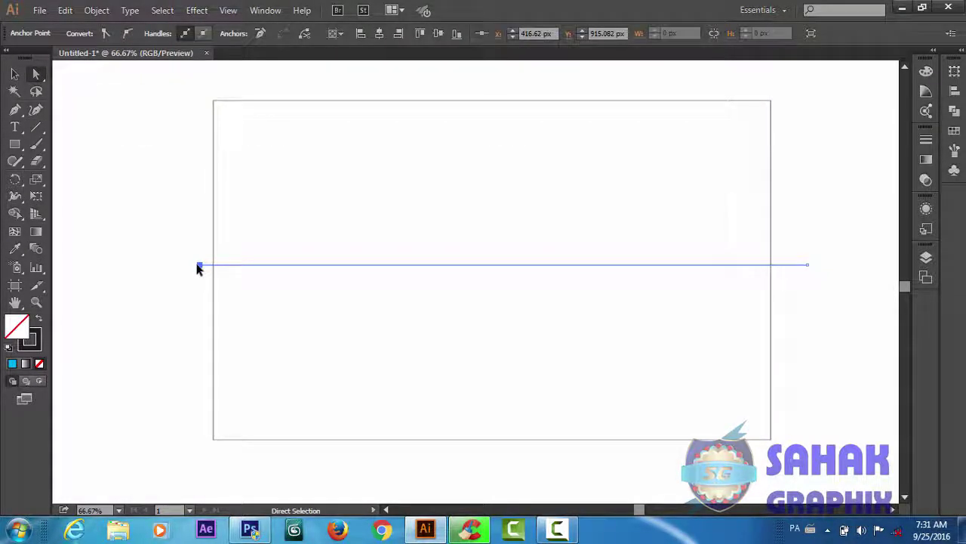
{"action": "left_click", "coordinate": [127, 33]}
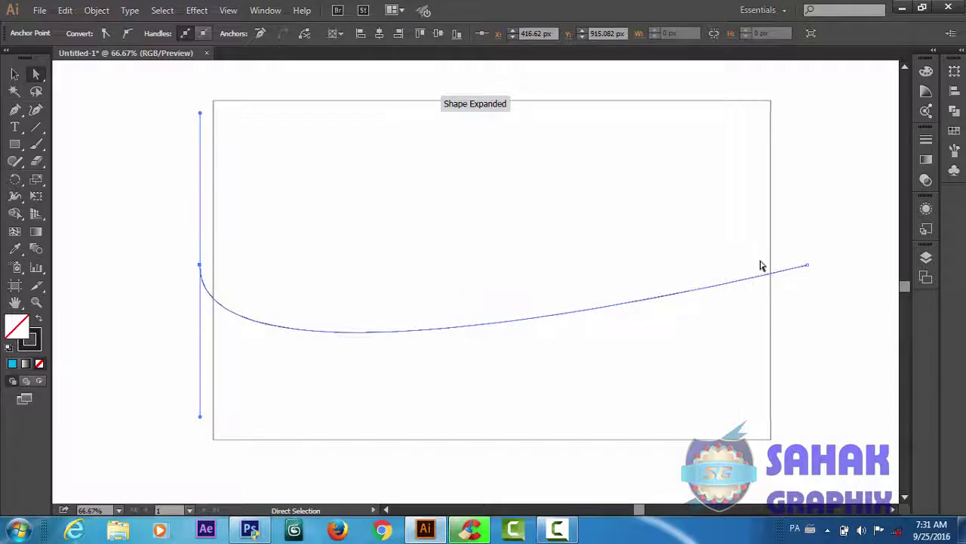
{"action": "left_click", "coordinate": [807, 265]}
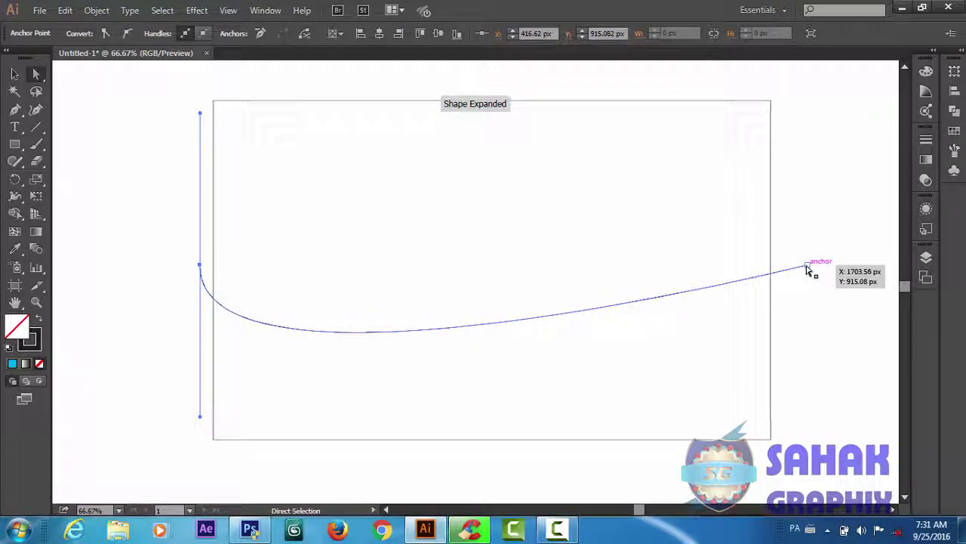
{"action": "left_click", "coordinate": [132, 32]}
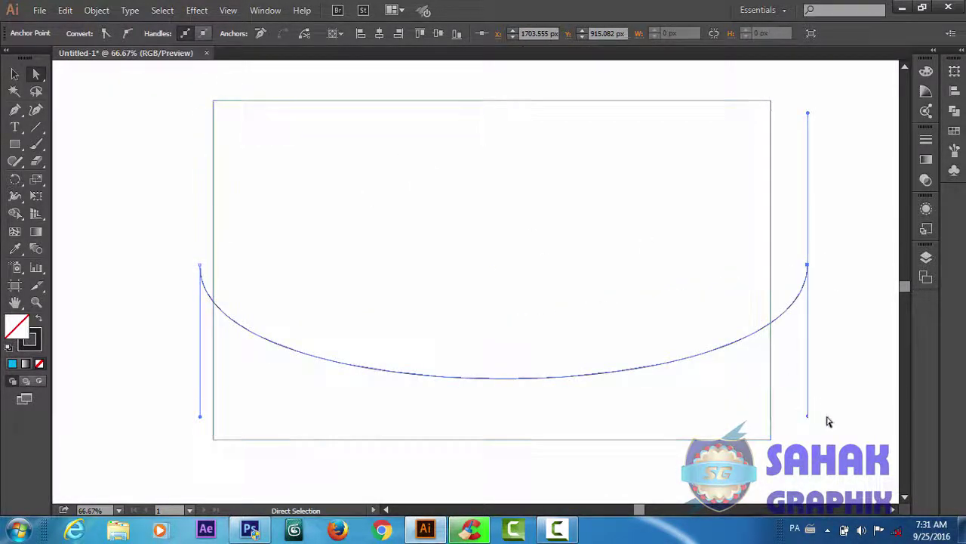
{"action": "mouse_move", "coordinate": [807, 415]}
{"action": "left_mouse_down"}
{"action": "mouse_move", "coordinate": [482, 196]}
{"action": "mouse_move", "coordinate": [523, 167]}
{"action": "left_mouse_up"}
{"action": "left_click_drag", "start_coordinate": [547, 165], "coordinate": [546, 161]}
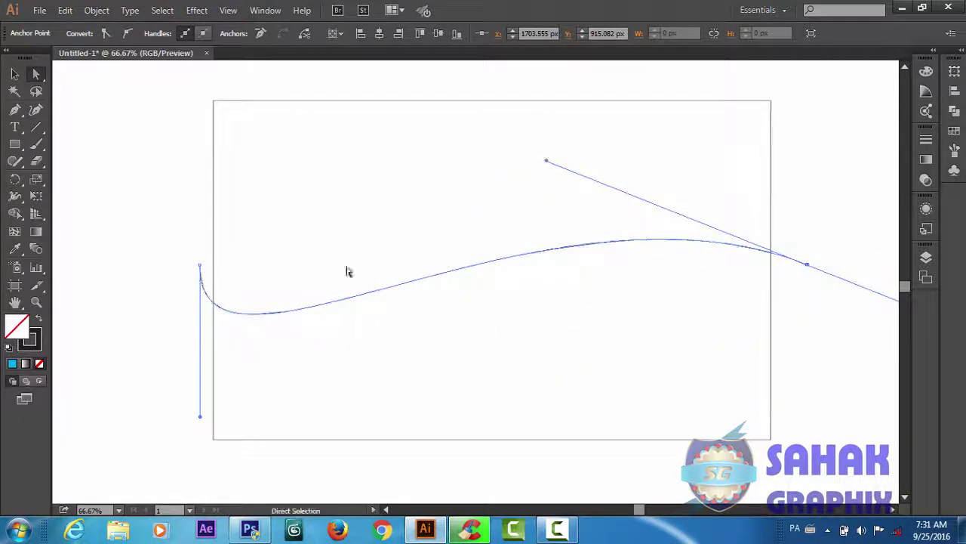
{"action": "mouse_move", "coordinate": [200, 417]}
{"action": "left_mouse_down"}
{"action": "mouse_move", "coordinate": [465, 393]}
{"action": "mouse_move", "coordinate": [448, 283]}
{"action": "left_mouse_up"}
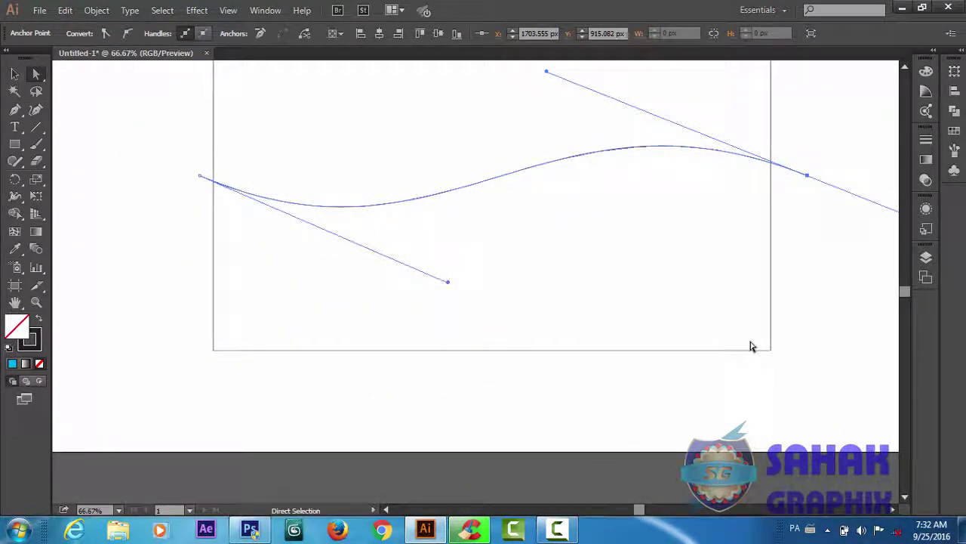
{"action": "scroll", "coordinate": [904, 284], "scroll_direction": "up", "scroll_amount": 3}
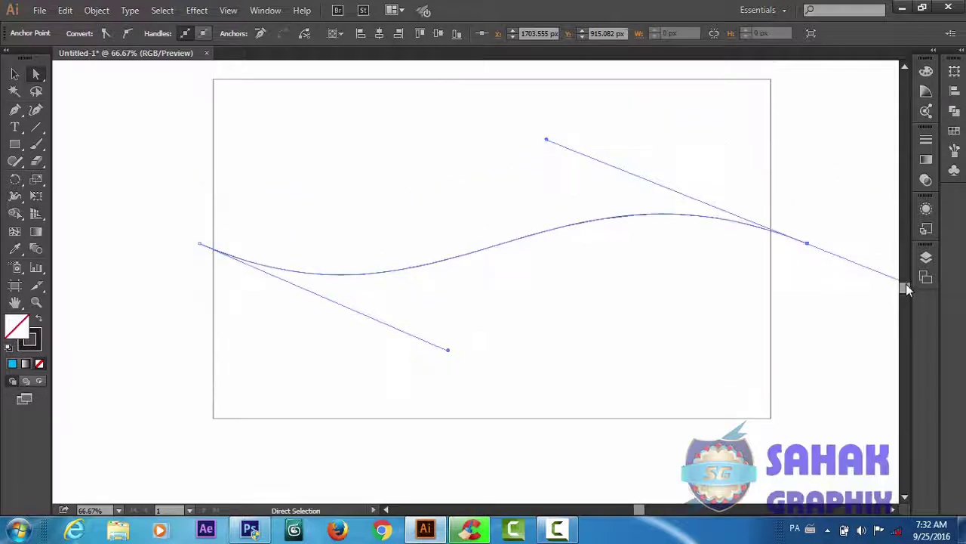
{"action": "scroll", "coordinate": [904, 283], "scroll_direction": "up", "scroll_amount": 2}
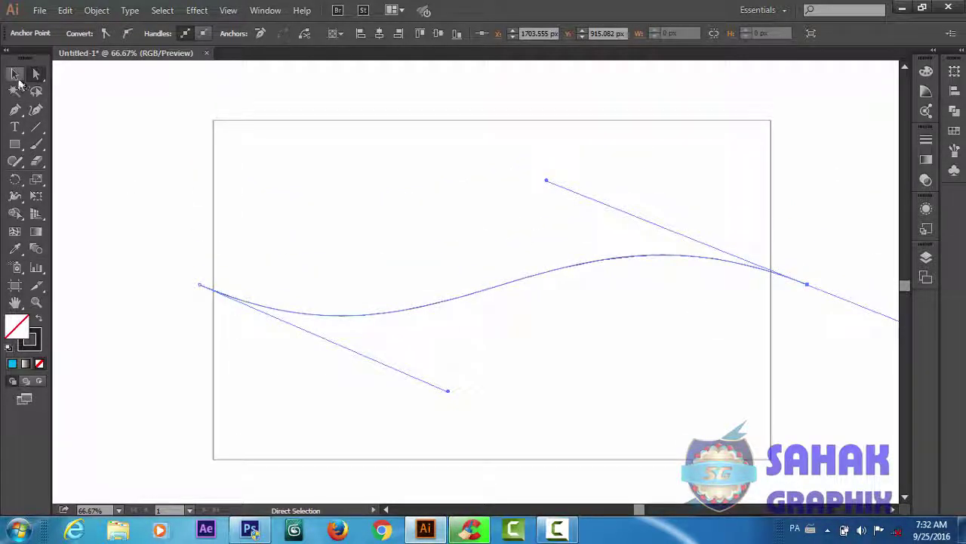
{"action": "left_click", "coordinate": [14, 74]}
{"action": "left_click", "coordinate": [150, 389]}
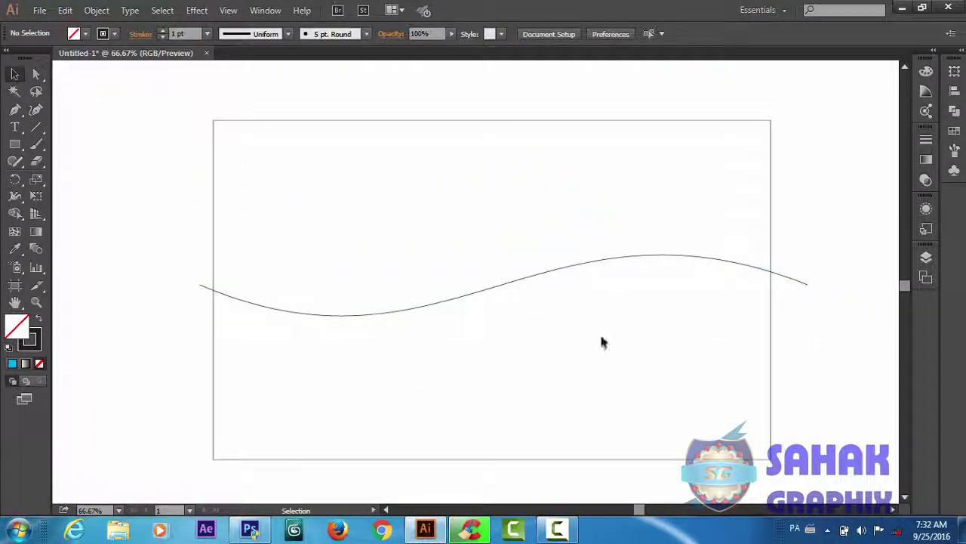
{"action": "left_click", "coordinate": [226, 296]}
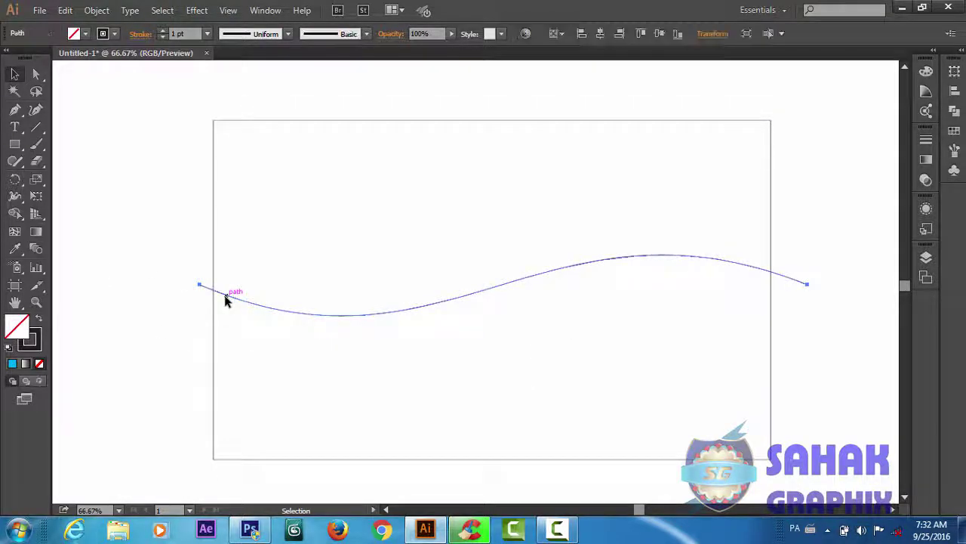
- Fan three slightly rotated copies of the wave downward, then select all curves with the rectangle
{"action": "left_click", "coordinate": [15, 180]}
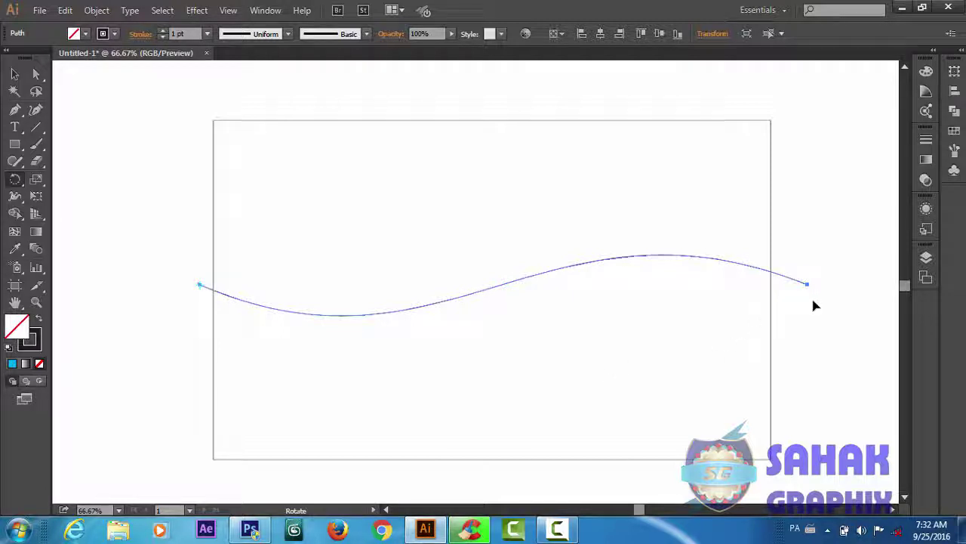
{"action": "left_click_drag", "start_coordinate": [813, 301], "coordinate": [814, 351]}
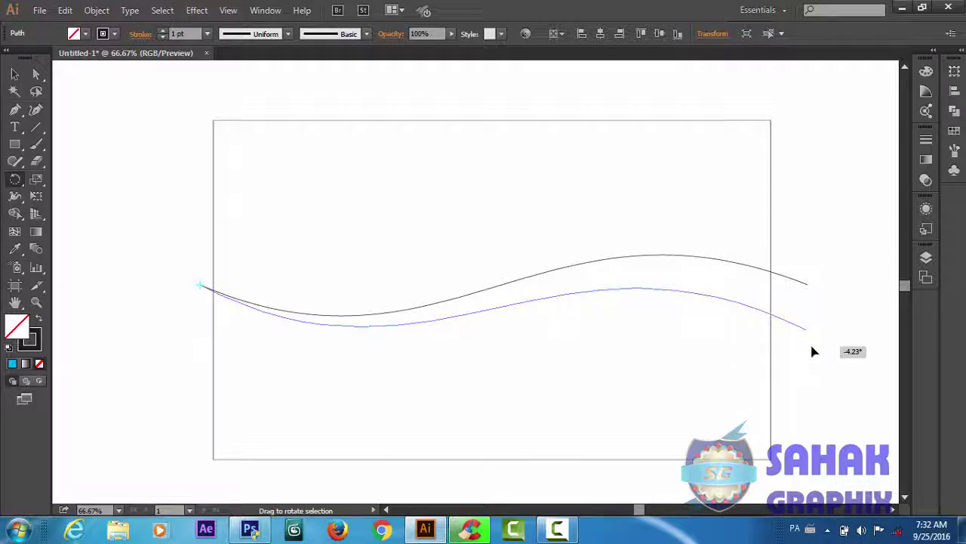
{"action": "left_click_drag", "start_coordinate": [813, 351], "coordinate": [813, 351]}
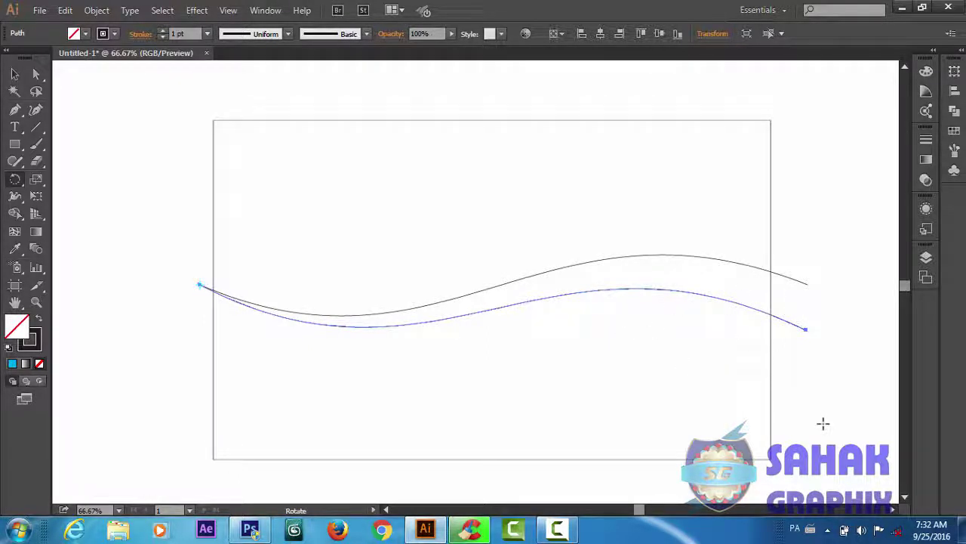
{"action": "key", "text": "v"}
{"action": "key", "text": "ctrl+d"}
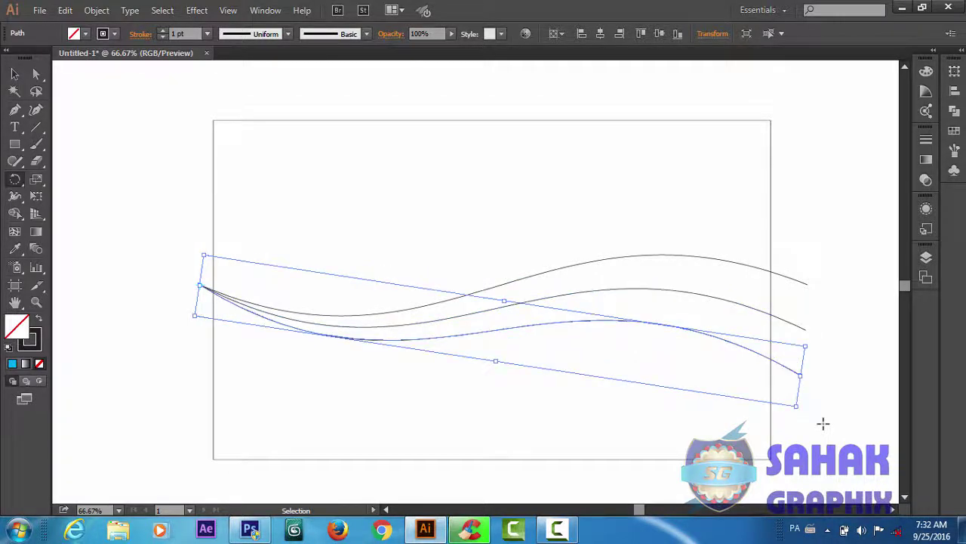
{"action": "key", "text": "ctrl+d"}
{"action": "key", "text": "r"}
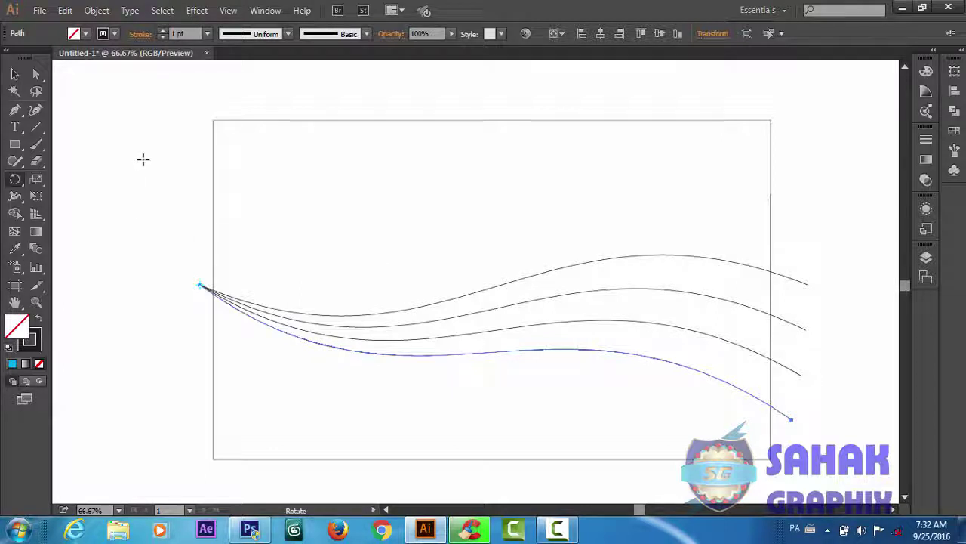
{"action": "key", "text": "v"}
{"action": "left_click_drag", "start_coordinate": [173, 145], "coordinate": [636, 453]}
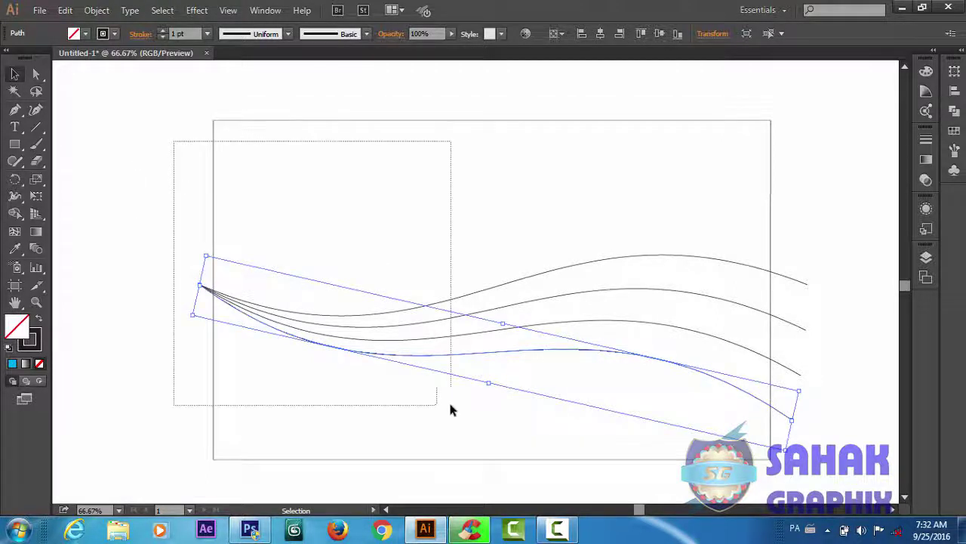
- With Shape Builder and a cyan fill, fill both wave bands, the gap band and bottom region
{"action": "left_click", "coordinate": [16, 215]}
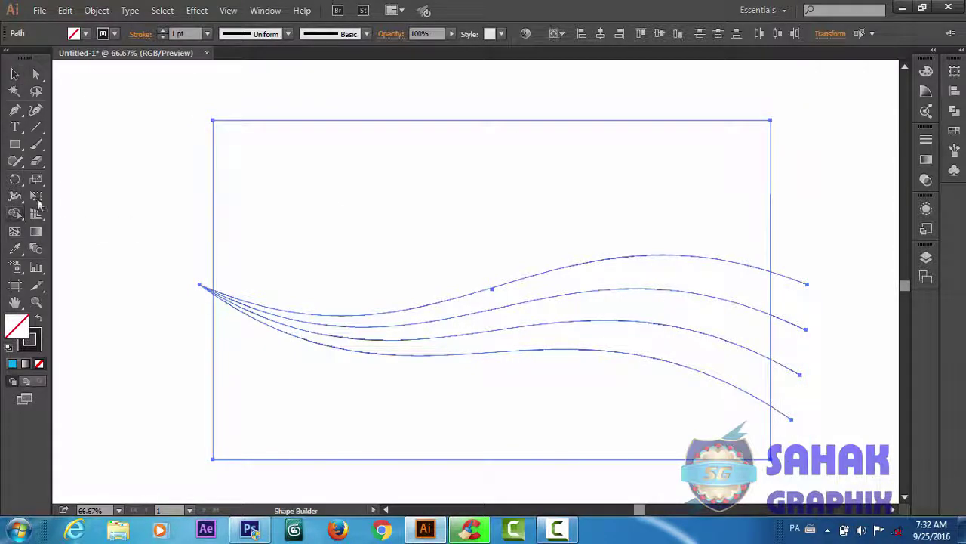
{"action": "left_click", "coordinate": [574, 281]}
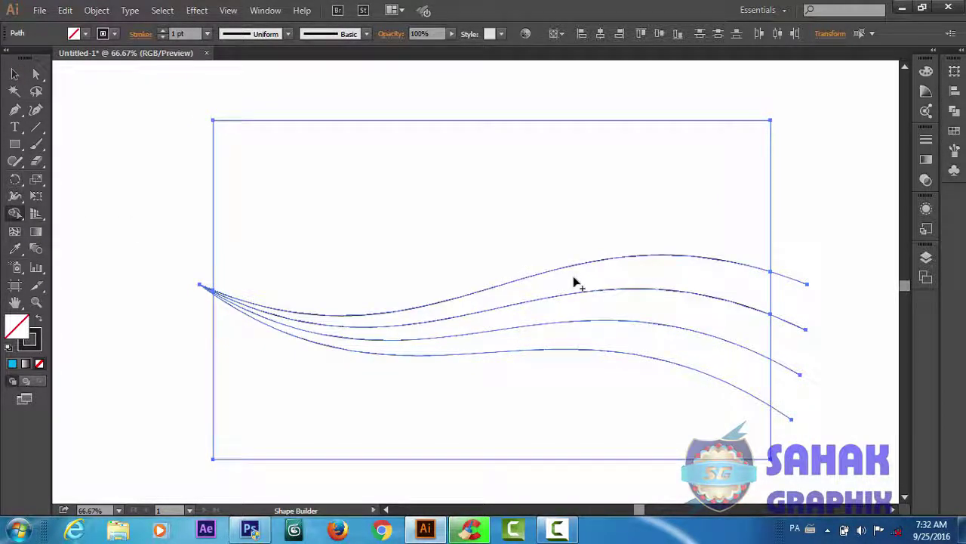
{"action": "left_click", "coordinate": [87, 34]}
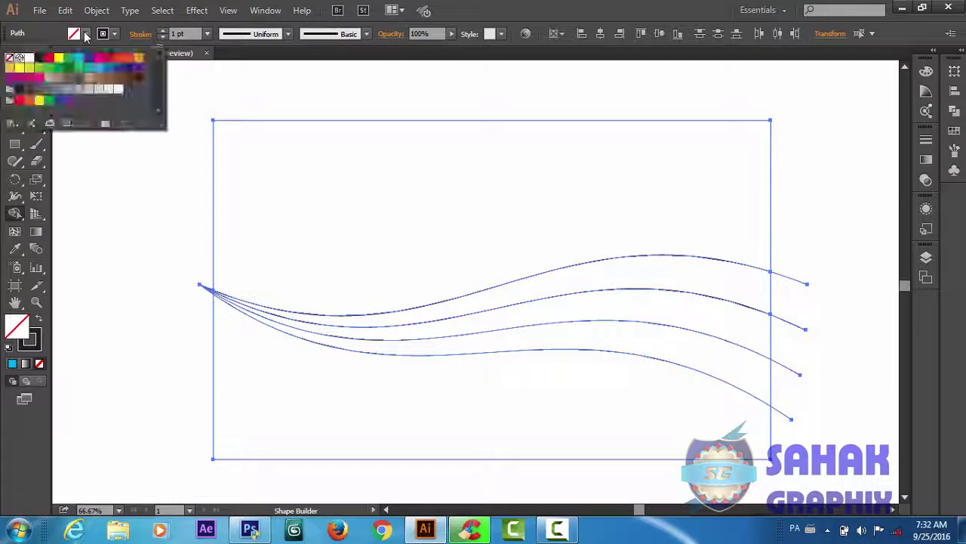
{"action": "left_click", "coordinate": [79, 58]}
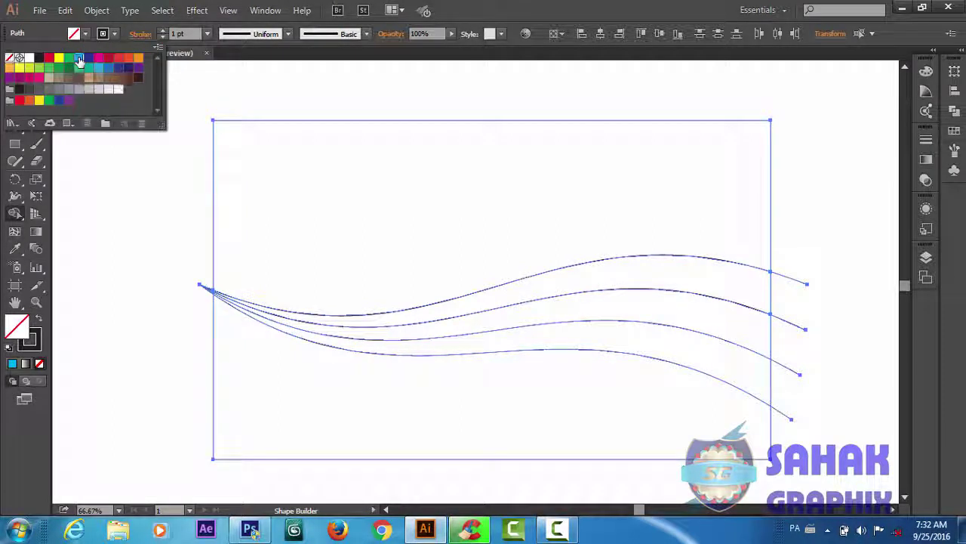
{"action": "left_click", "coordinate": [574, 285]}
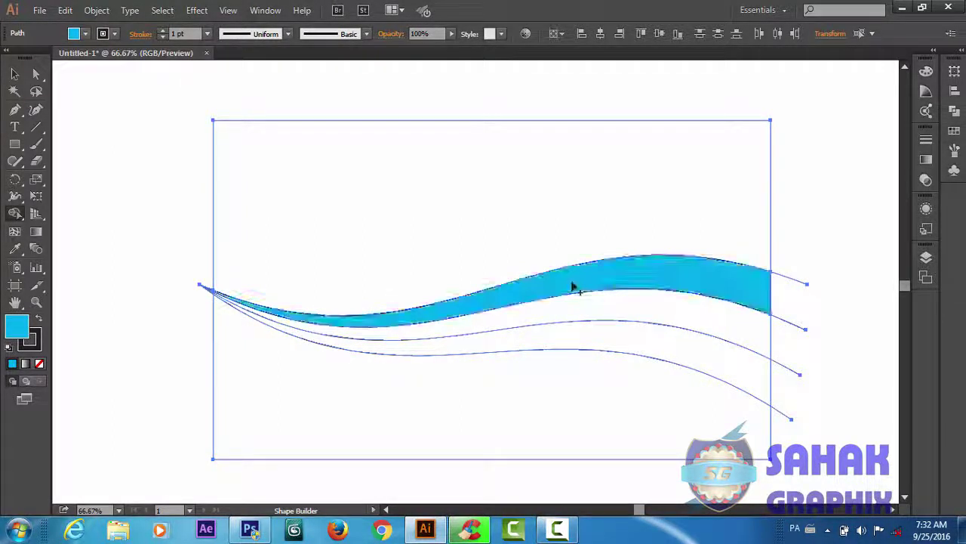
{"action": "left_click", "coordinate": [590, 334]}
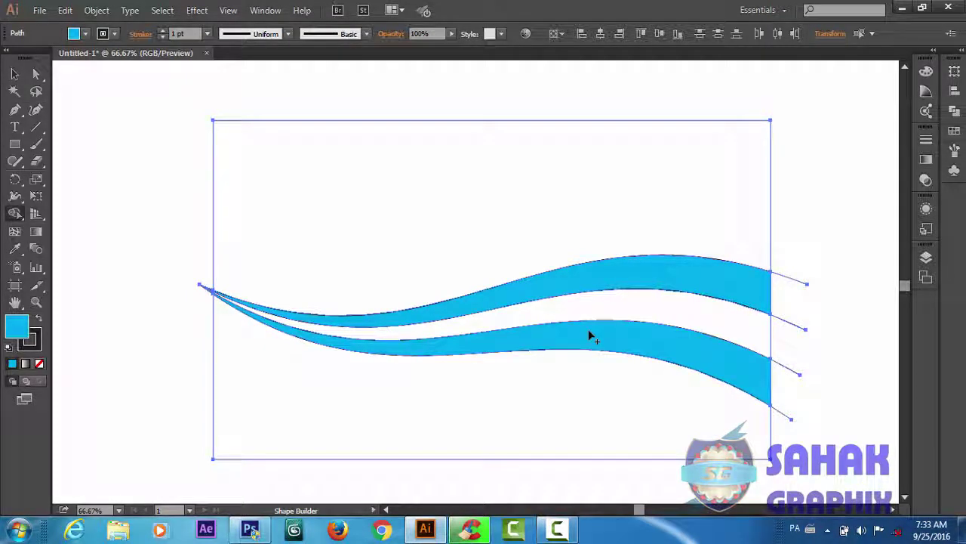
{"action": "left_click", "coordinate": [582, 312]}
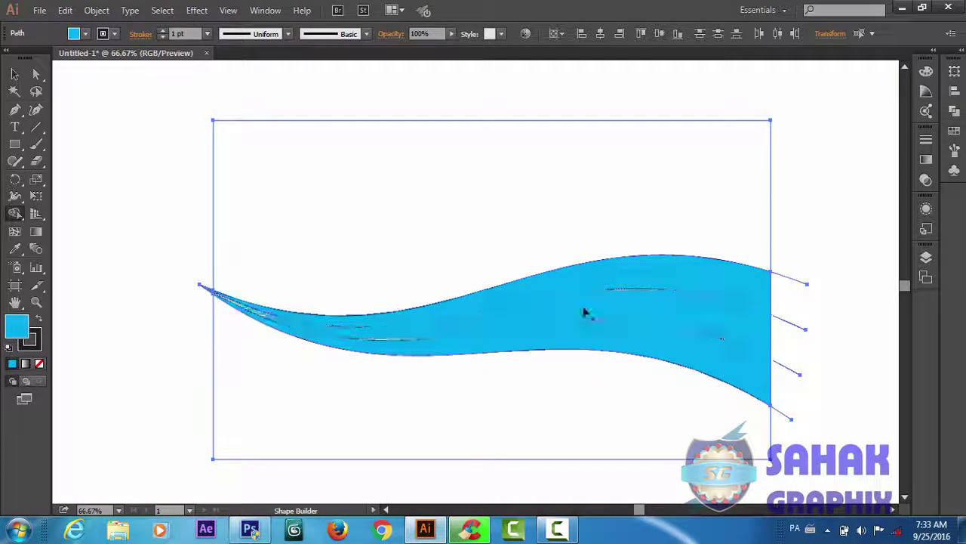
{"action": "left_click", "coordinate": [240, 369]}
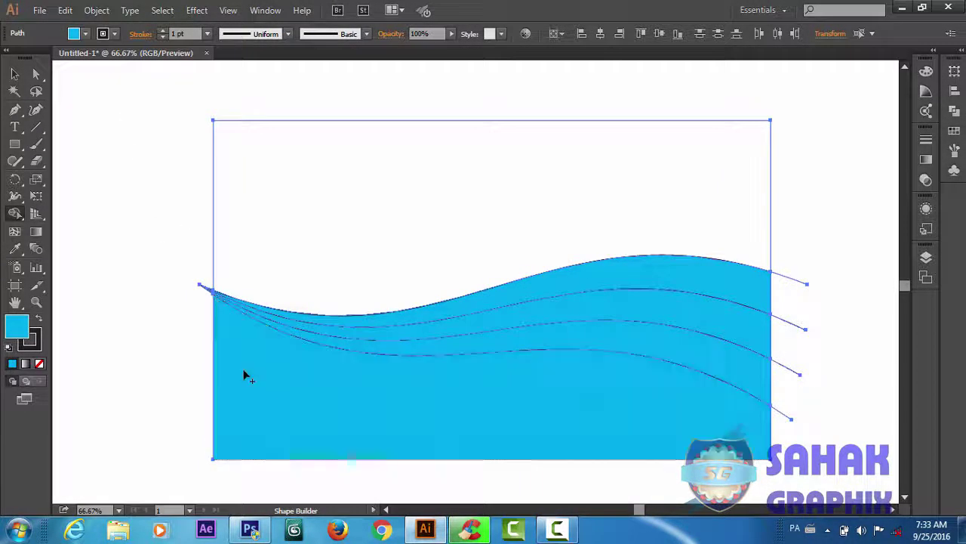
- Fill the top wave band red and the second wave band magenta
{"action": "left_click", "coordinate": [85, 33]}
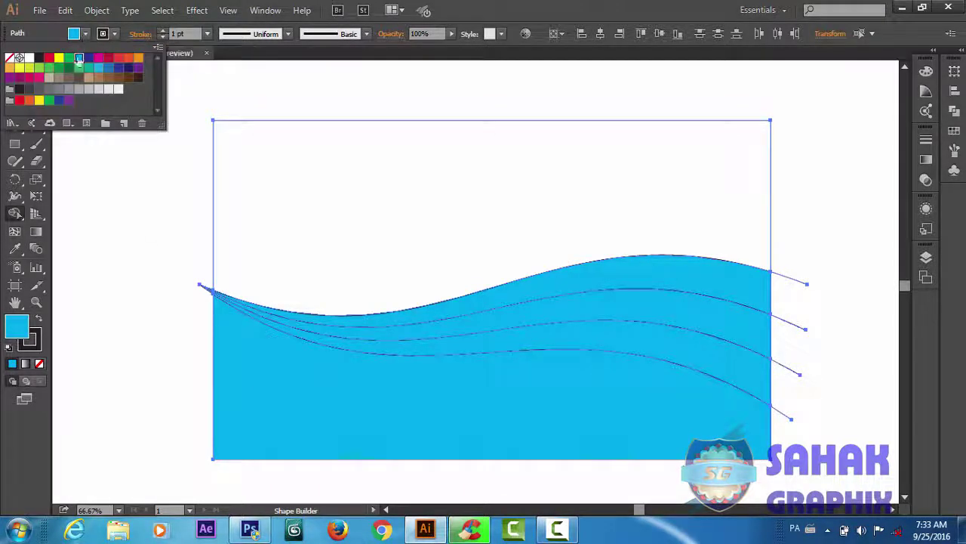
{"action": "left_click", "coordinate": [119, 58]}
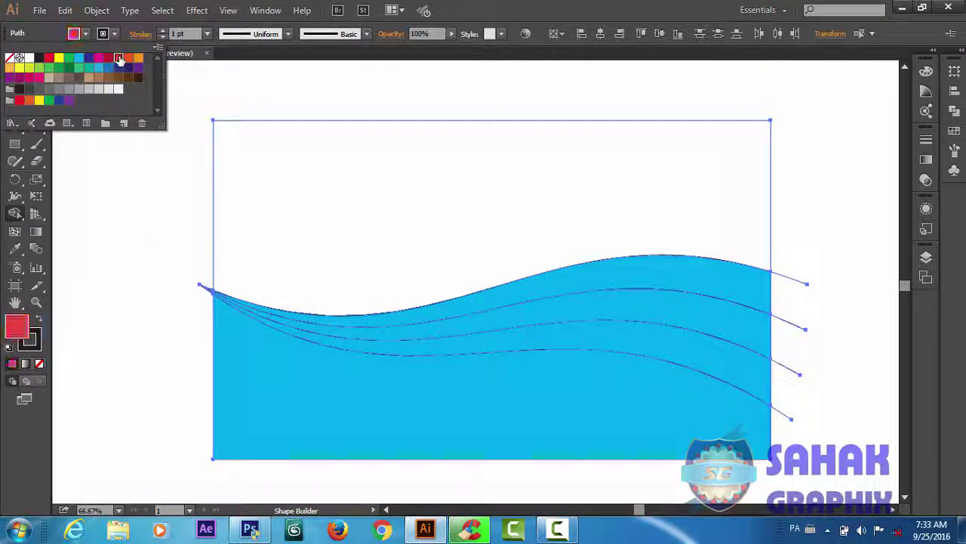
{"action": "left_click", "coordinate": [540, 292]}
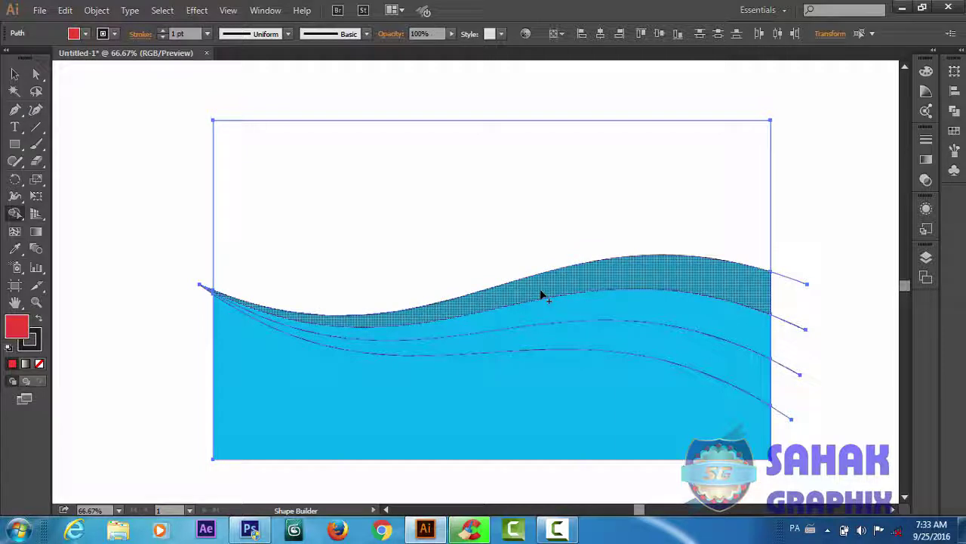
{"action": "left_click", "coordinate": [540, 293]}
{"action": "left_click", "coordinate": [86, 34]}
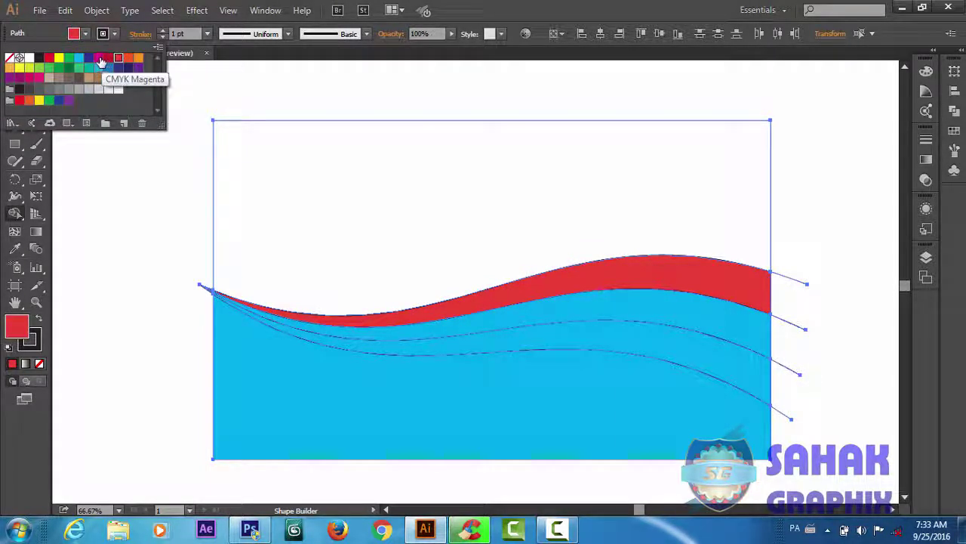
{"action": "left_click", "coordinate": [98, 58]}
{"action": "left_click", "coordinate": [537, 317]}
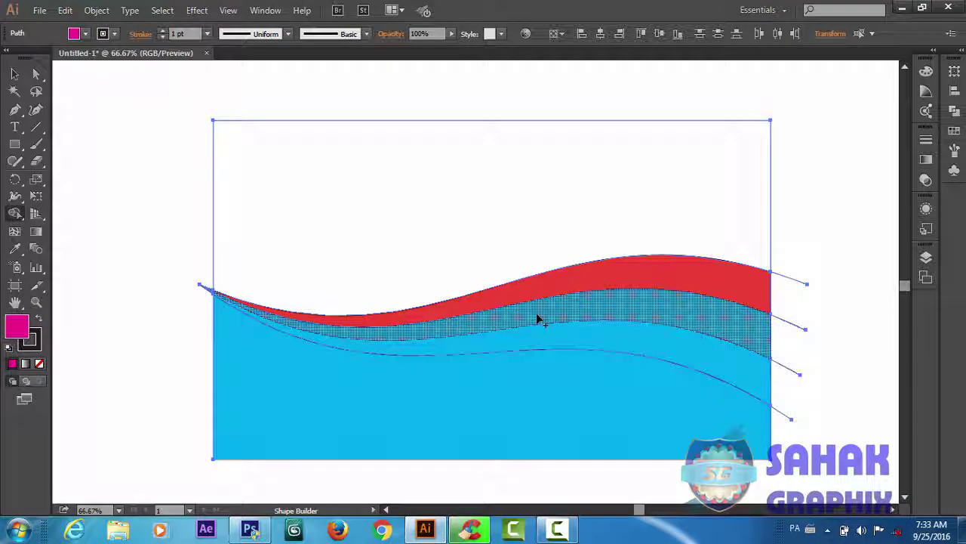
- Fill the third band orange and the bottom region pink, then select the right-side overhanging ends
{"action": "left_click", "coordinate": [85, 34]}
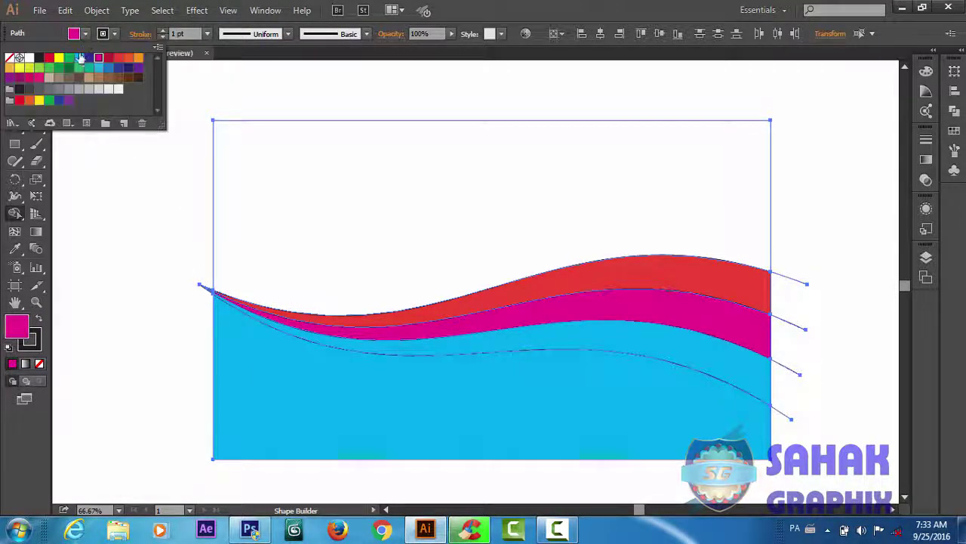
{"action": "left_click", "coordinate": [138, 57]}
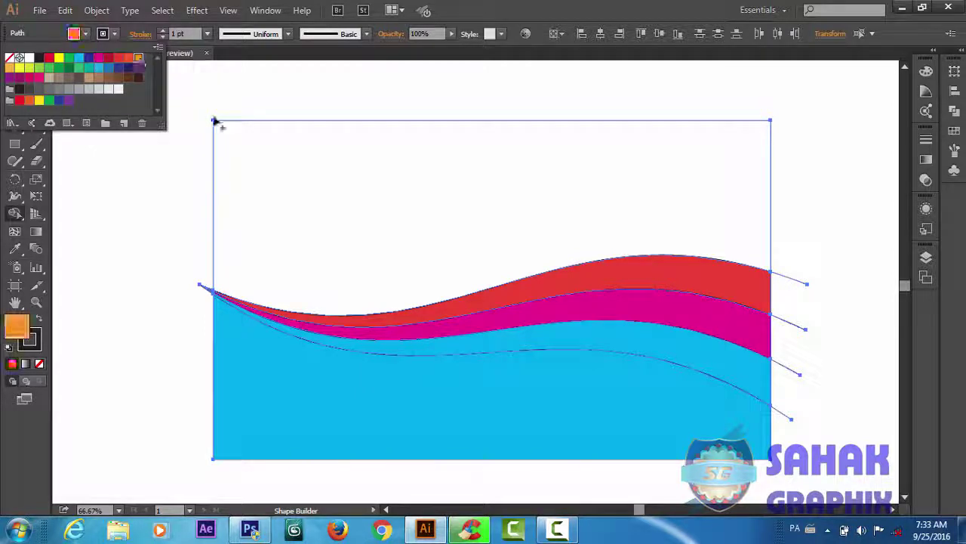
{"action": "left_click", "coordinate": [489, 352]}
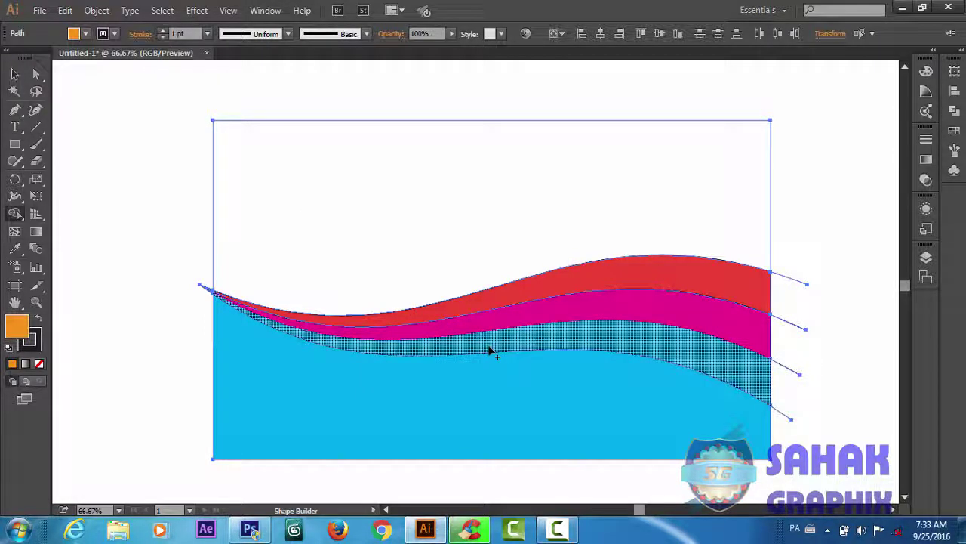
{"action": "left_click", "coordinate": [100, 36]}
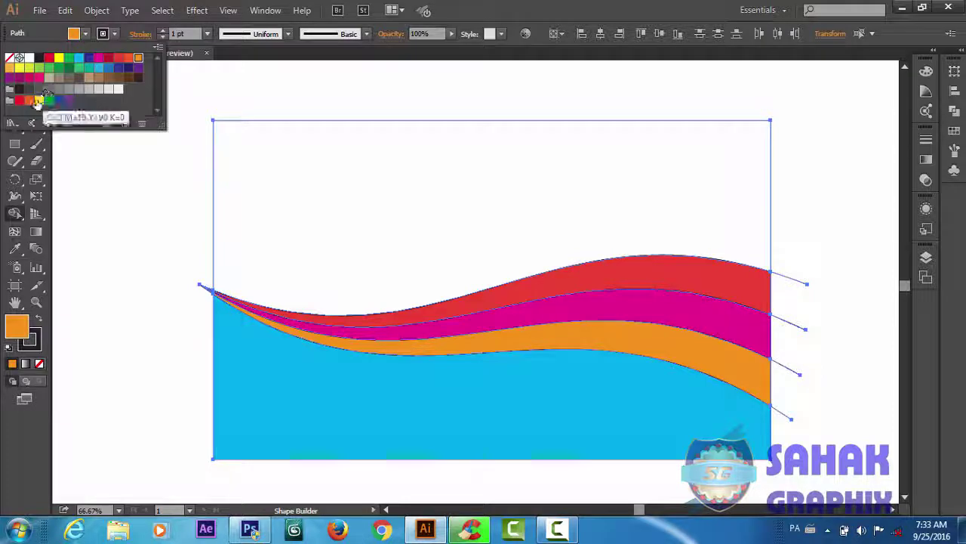
{"action": "left_click", "coordinate": [37, 79]}
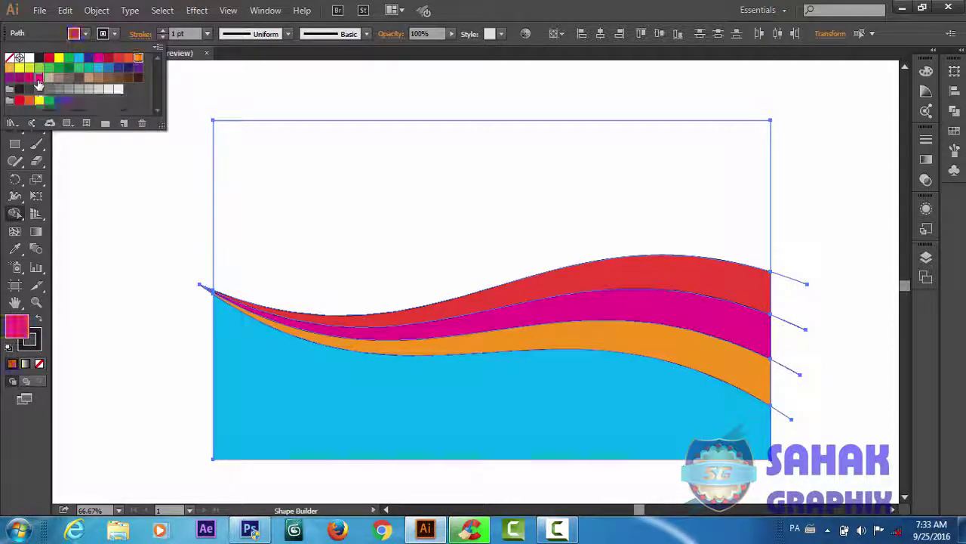
{"action": "left_click", "coordinate": [375, 401]}
{"action": "left_click", "coordinate": [374, 401]}
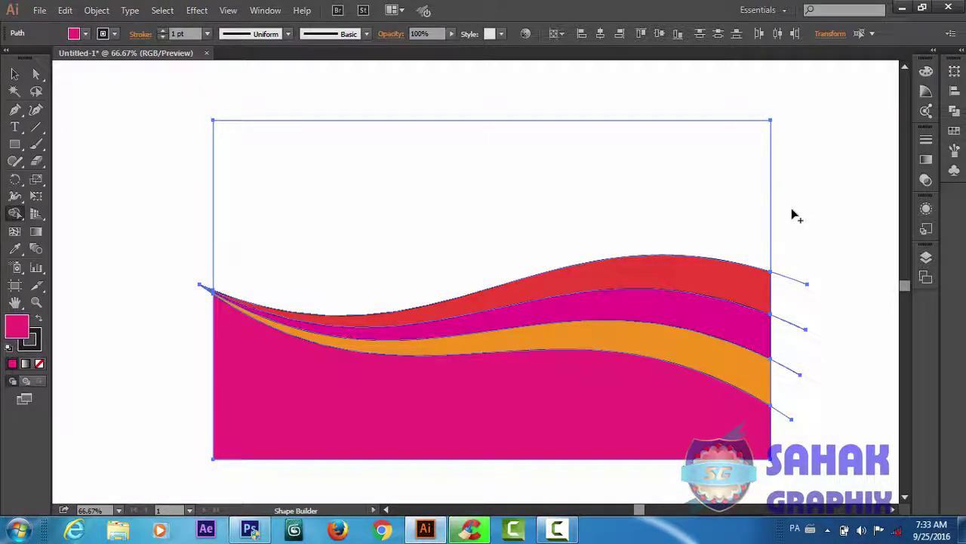
{"action": "key", "text": "v"}
{"action": "left_click_drag", "start_coordinate": [838, 174], "coordinate": [785, 457]}
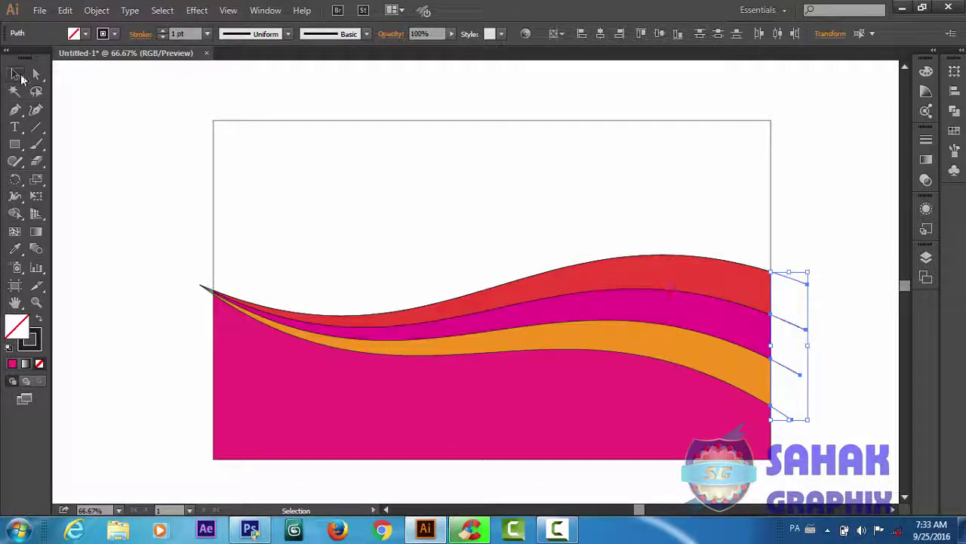
- Remove the wave tips overhanging the rectangle's left edge and set every shape's stroke to None
{"action": "left_click", "coordinate": [112, 97]}
{"action": "left_click_drag", "start_coordinate": [149, 204], "coordinate": [209, 330]}
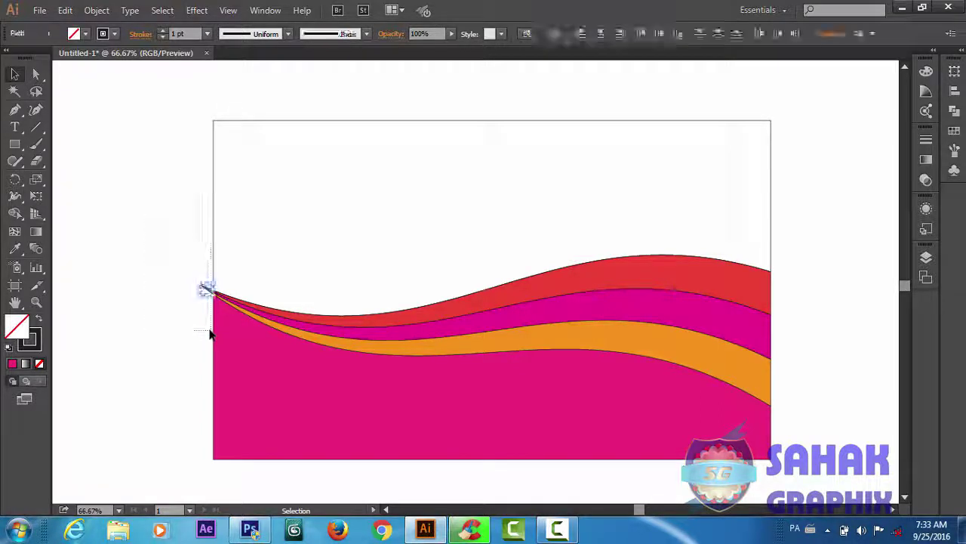
{"action": "left_click", "coordinate": [210, 330]}
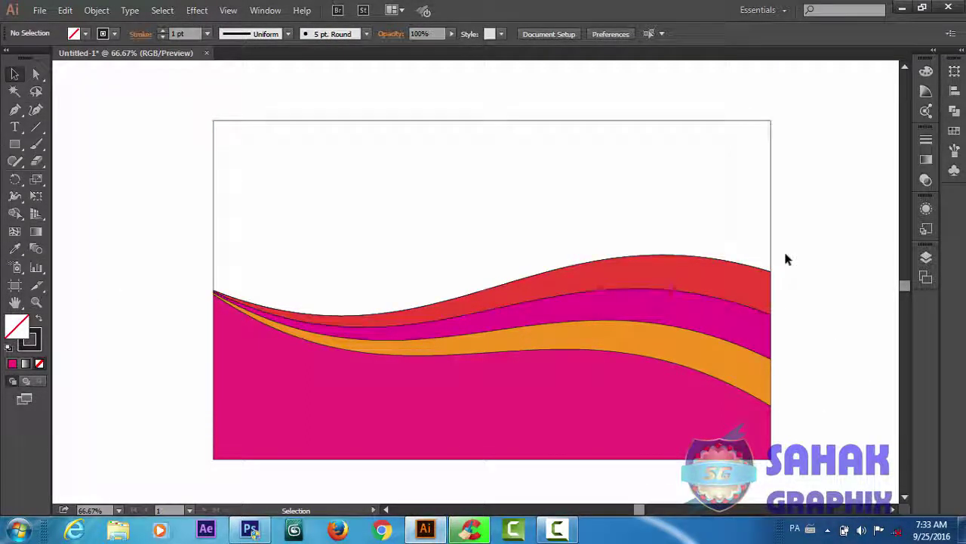
{"action": "left_click_drag", "start_coordinate": [785, 259], "coordinate": [695, 457]}
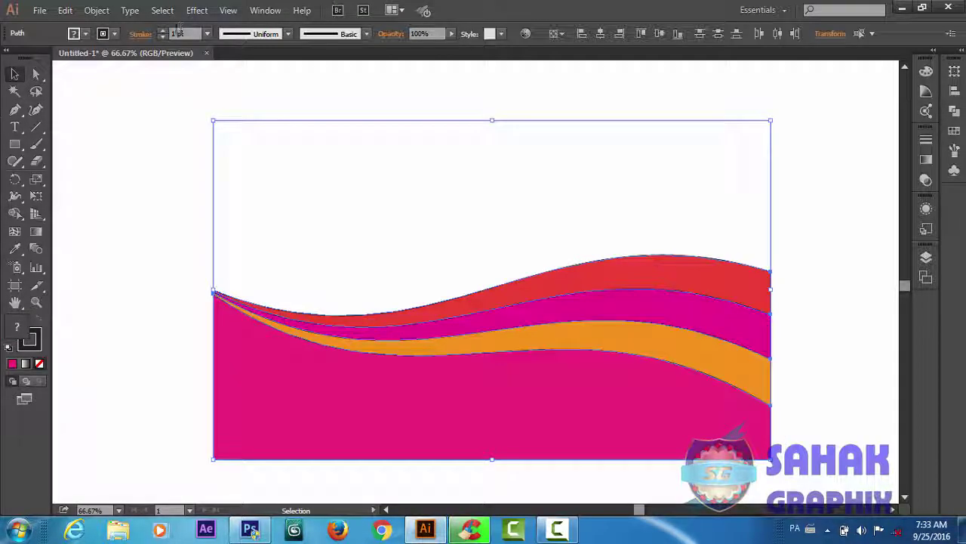
{"action": "left_click", "coordinate": [161, 190]}
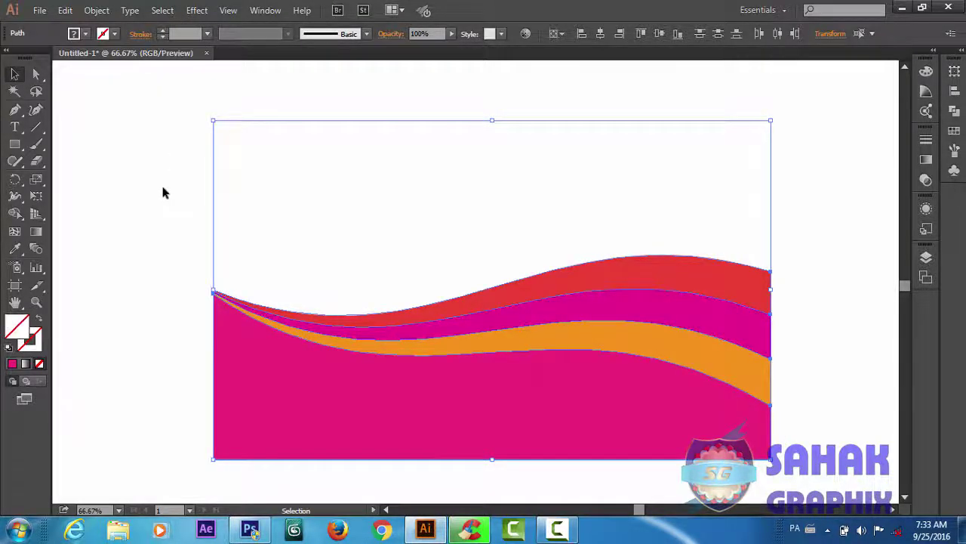